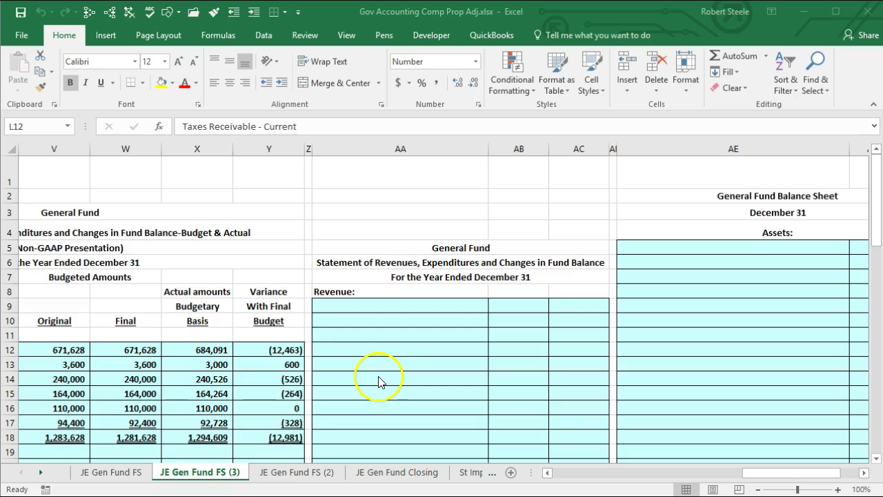
Review the worksheet from the estimated revenues data through the journal entries to the trial balance
click(356, 266)
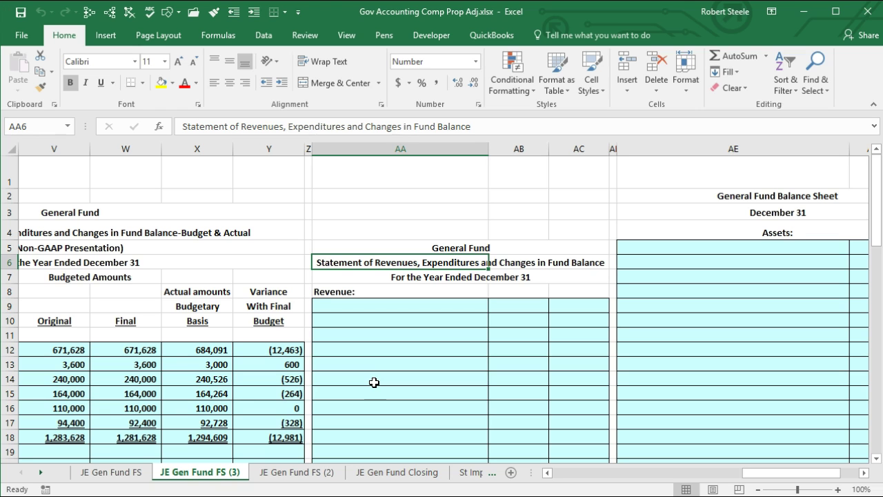
key(Left)
key(Left)
key(Left)
key(Left)
key(Left)
key(Left)
key(Left)
key(Left)
key(Left)
key(Left)
key(Left)
key(Left)
key(Left)
key(Left)
key(Left)
key(Left)
key(Left)
key(Left)
key(Left)
key(Left)
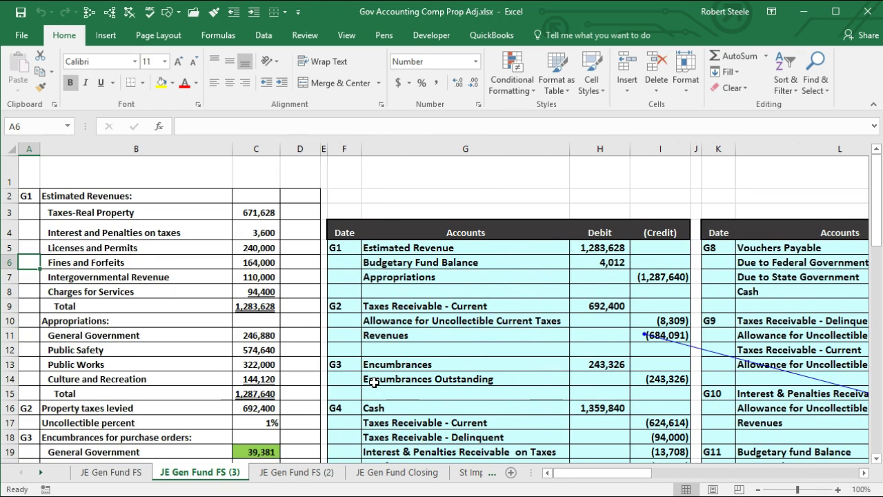
click(536, 363)
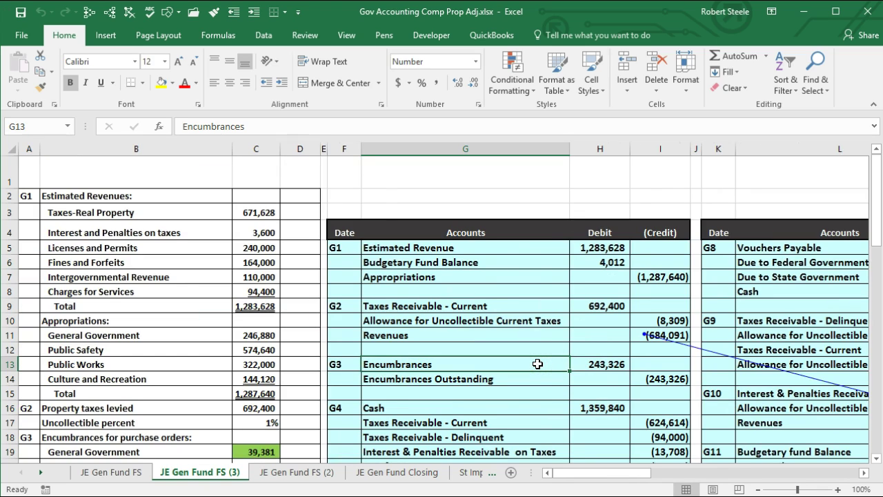
key(Right)
key(Right)
key(Right)
key(Right)
key(Right)
key(Right)
key(Right)
key(Right)
key(Right)
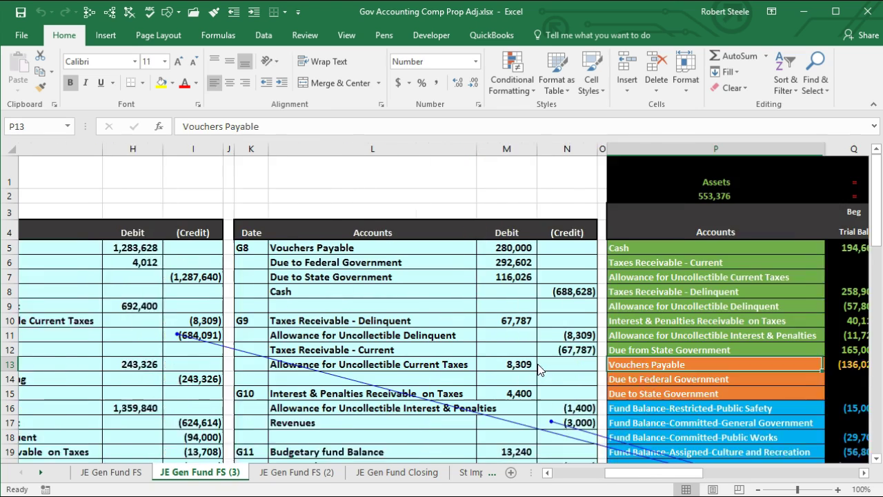
key(Right)
key(Right)
key(Right)
key(Right)
key(Right)
key(Right)
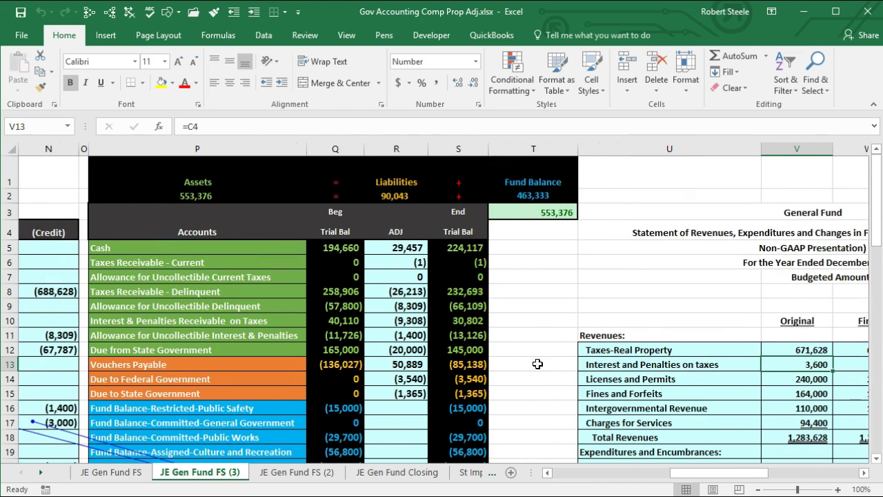
Examine the beginning, adjustment and ending trial balance columns, the budget-and-actual statement, and the blank Statement of Revenues, Expenditures and Changes in Fund Balance
click(354, 218)
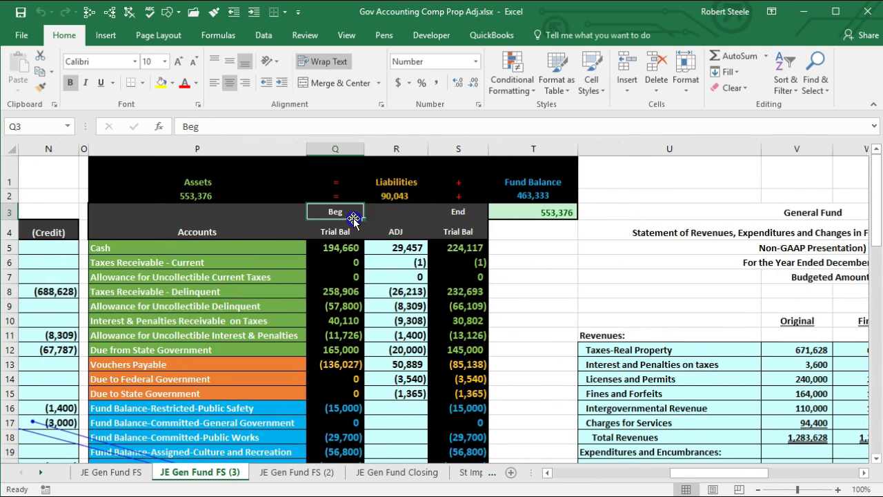
click(399, 235)
click(469, 217)
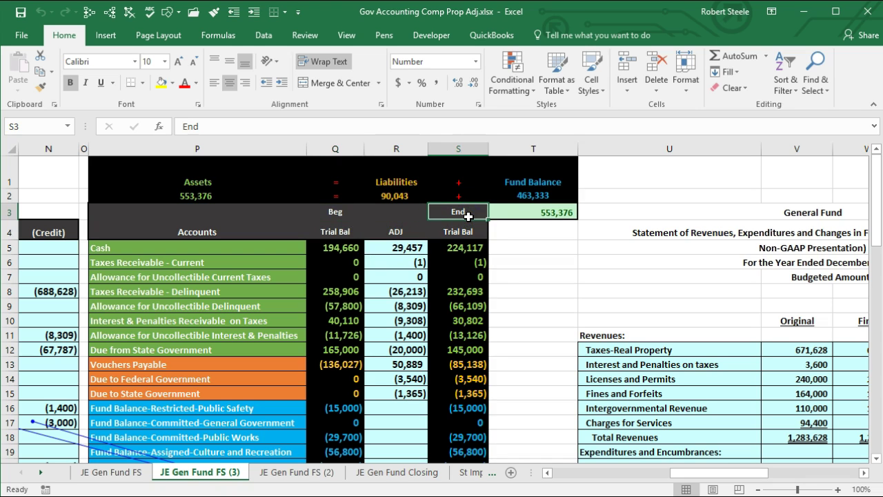
key(Right)
key(Right)
key(Right)
key(Right)
key(Right)
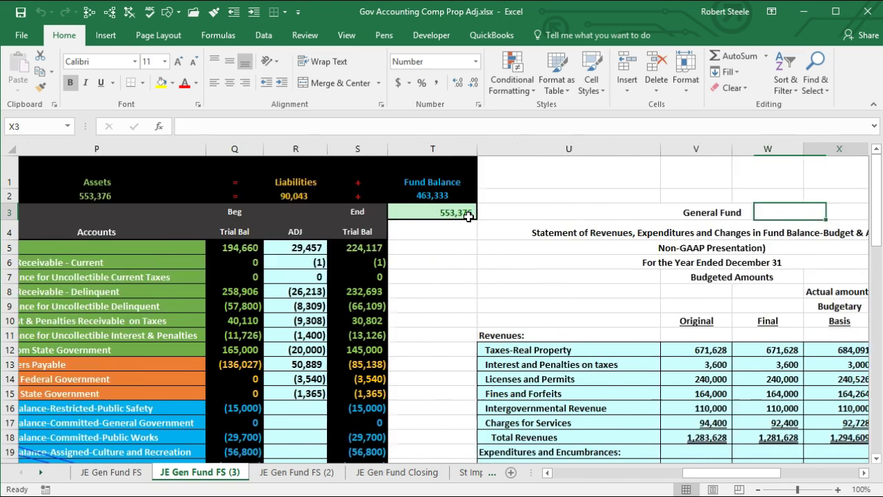
key(Down)
click(402, 272)
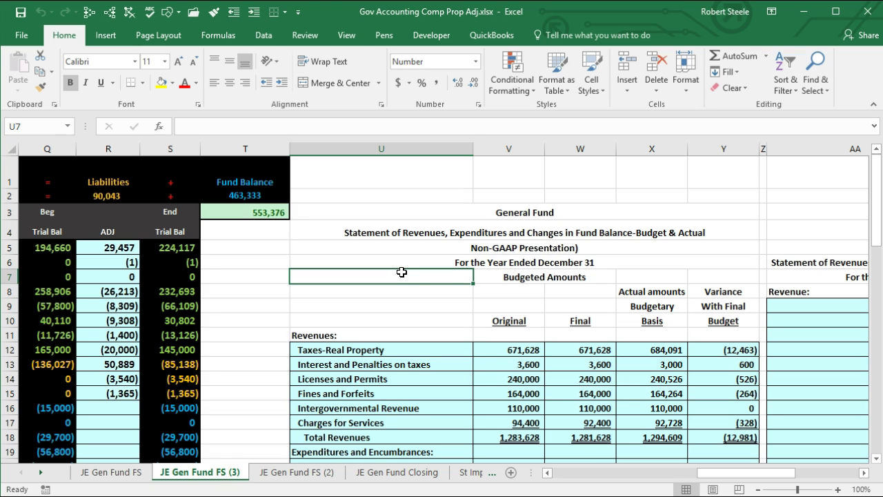
drag(730, 476, 764, 475)
click(583, 265)
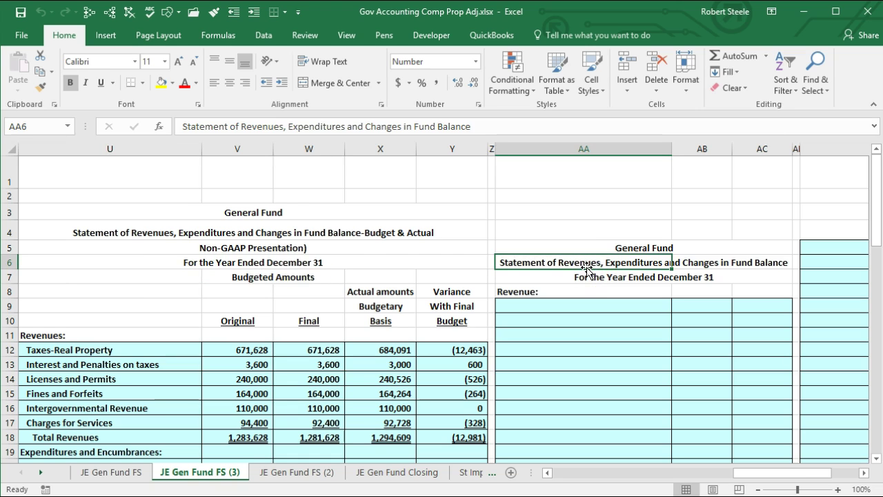
scroll(587, 270, down, 1)
Inspect the Revenues adjustment formula in R24 and trace it back to the revenue credits in the journal entries
drag(765, 473, 730, 477)
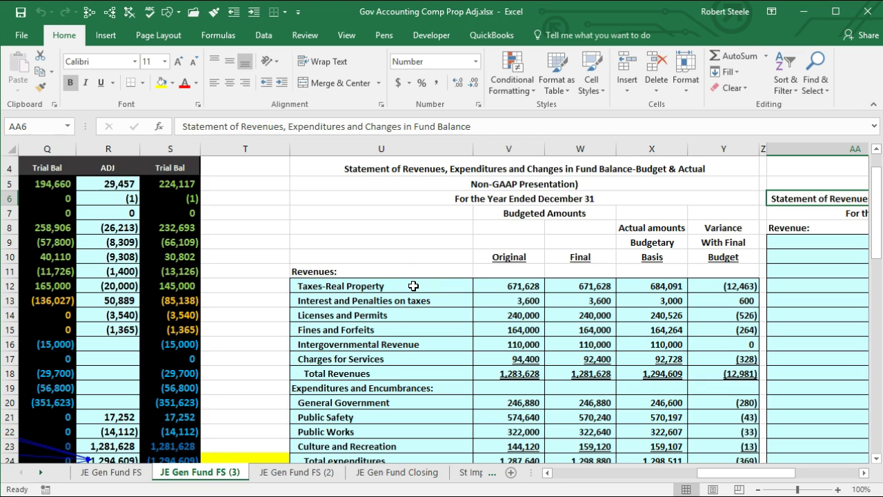
drag(715, 474, 693, 477)
scroll(592, 423, down, 2)
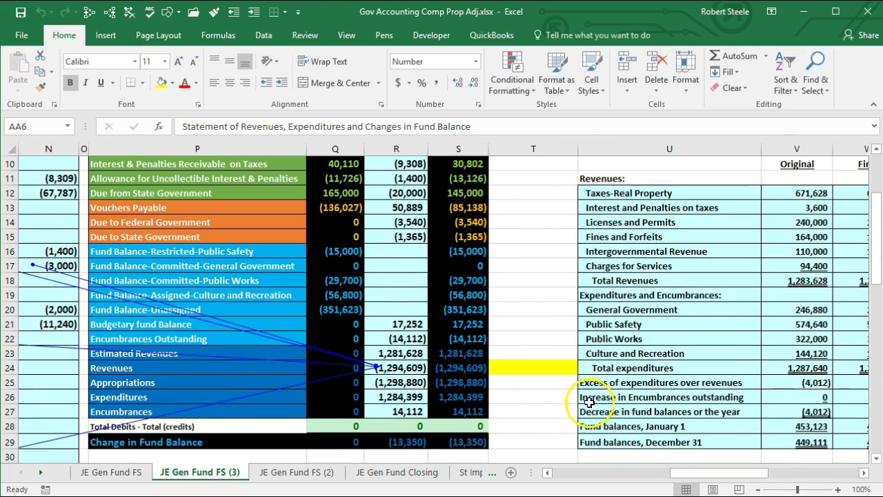
click(539, 368)
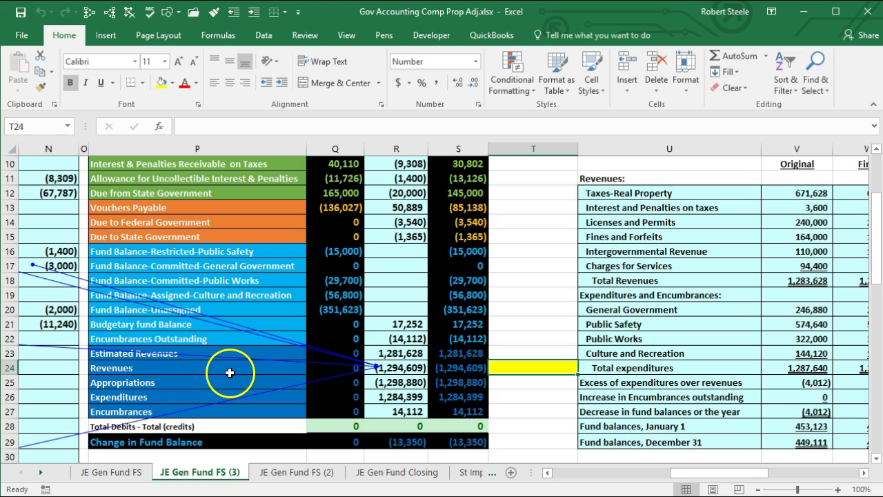
click(416, 366)
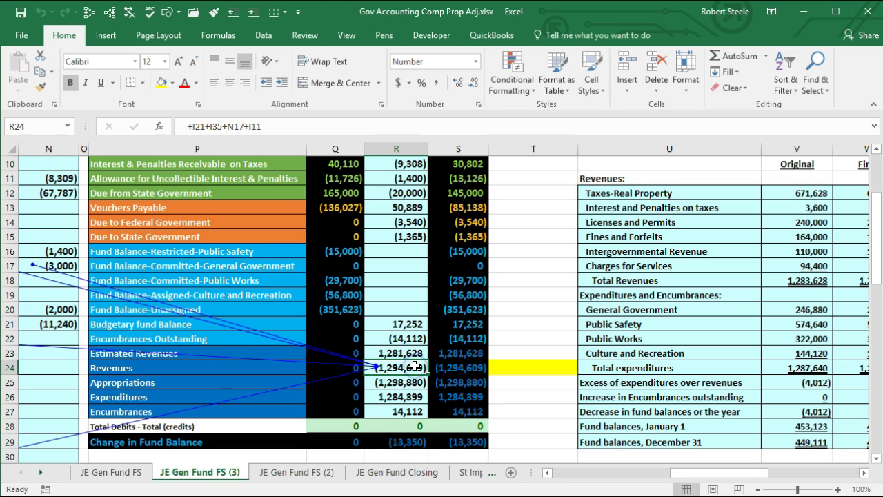
drag(720, 475, 630, 476)
scroll(298, 380, up, 2)
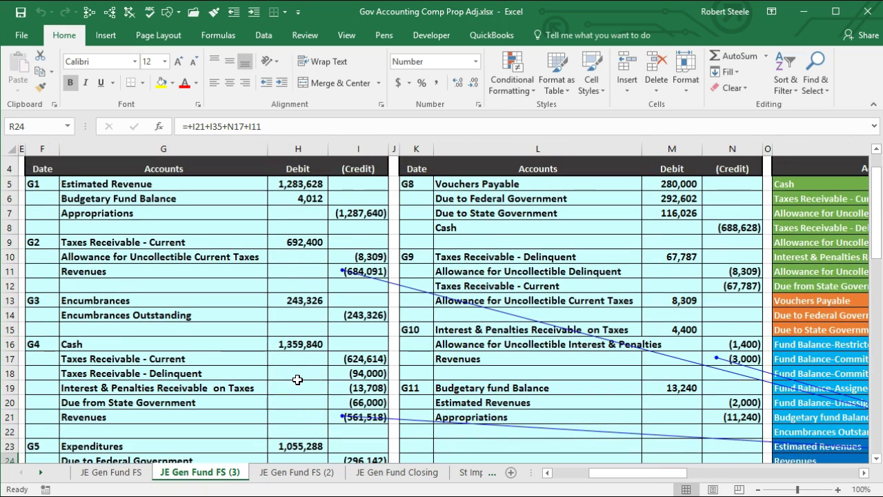
scroll(233, 416, down, 1)
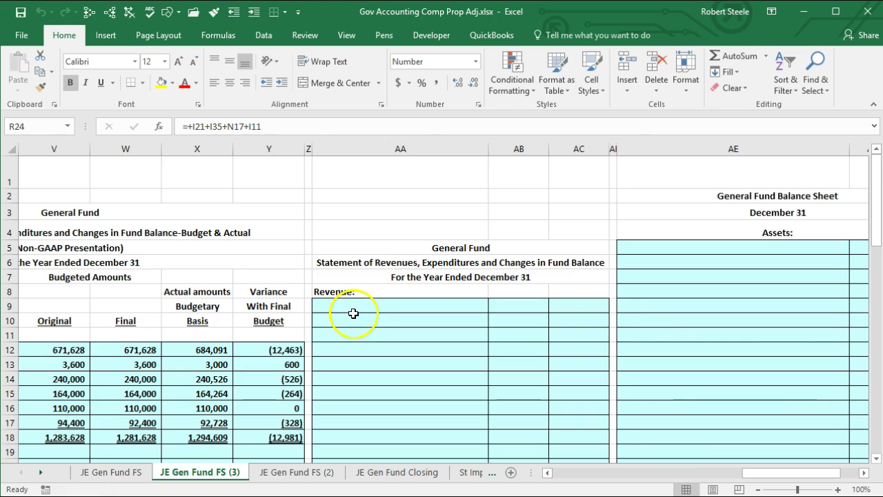
Link AA9, the first line under Revenue, to the Taxes-Real Property label in B3
click(349, 307)
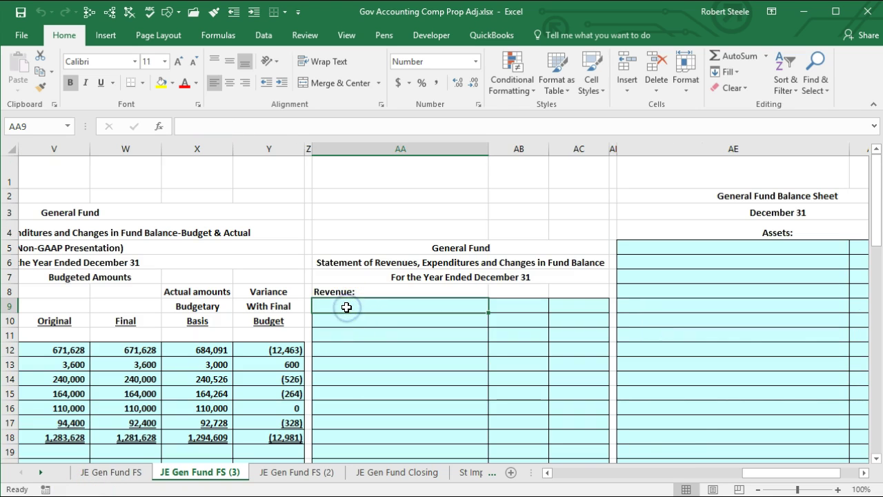
text(=)
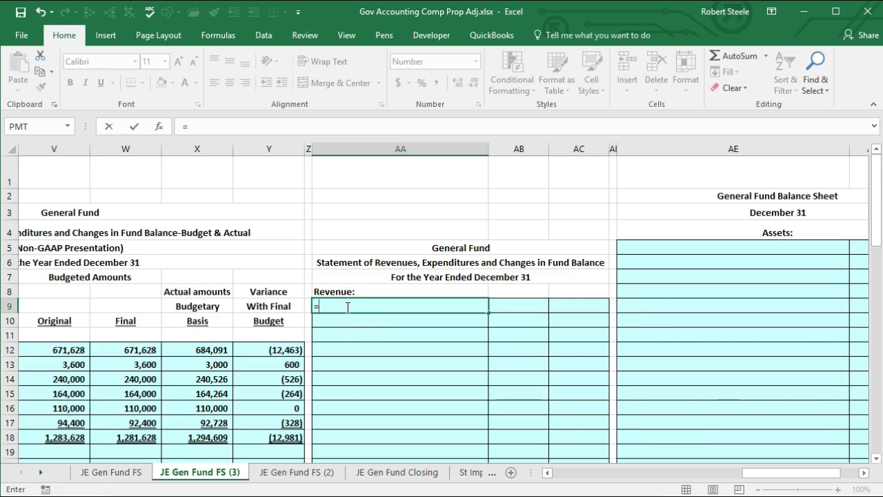
key(Left)
key(Left)
key(Left)
key(Left)
key(Left)
key(Left)
key(Left)
key(Left)
key(Left)
key(Left)
key(Left)
key(Left)
key(Left)
key(Left)
key(Left)
key(Left)
key(Left)
key(Left)
key(Left)
key(Left)
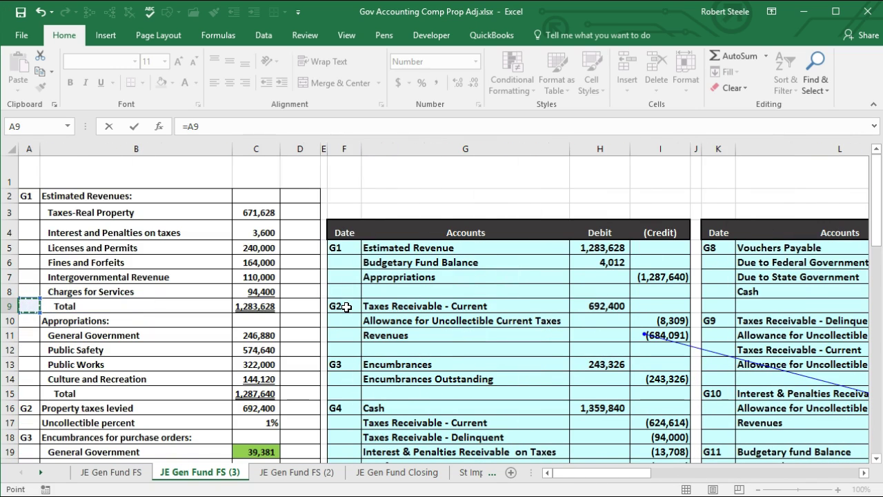
key(Up)
key(Up)
key(Up)
key(Up)
key(Up)
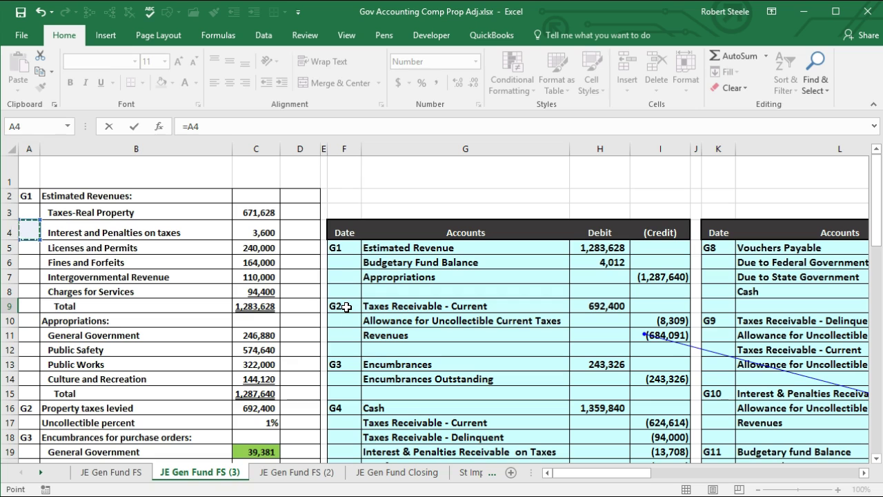
click(91, 209)
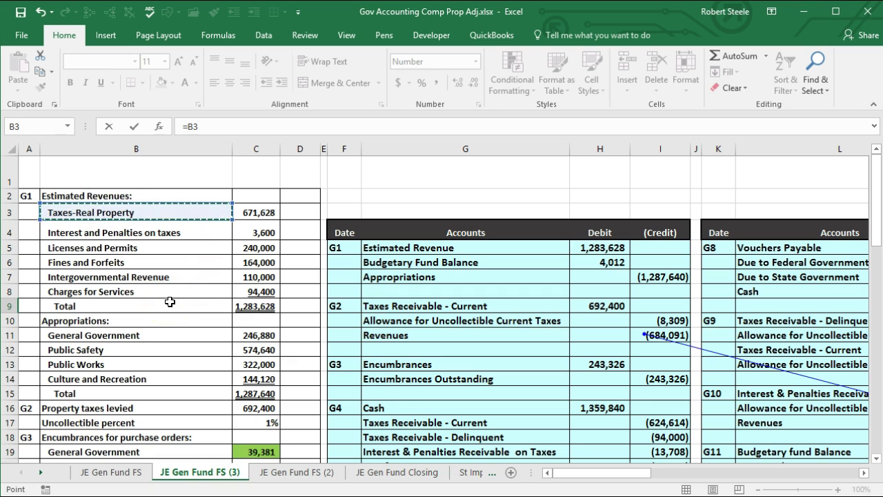
key(Return)
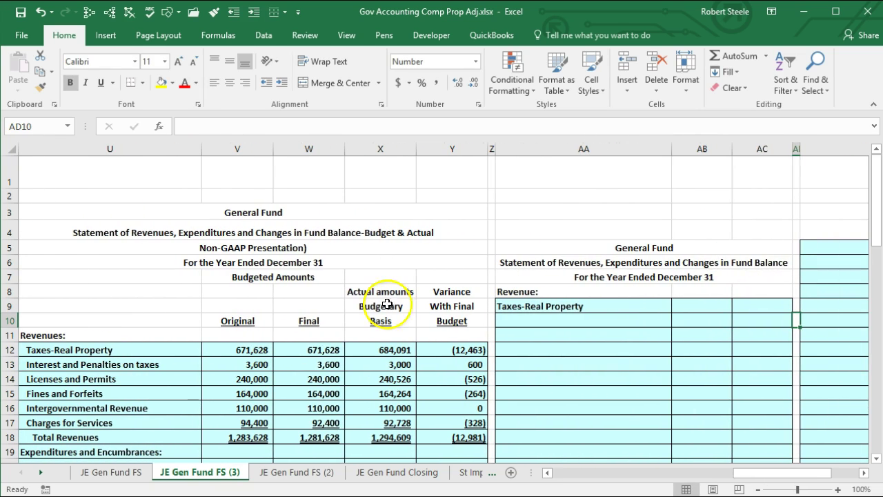
Fill the label formula in AA9 down to AA14 and check the copied revenue categories
click(668, 308)
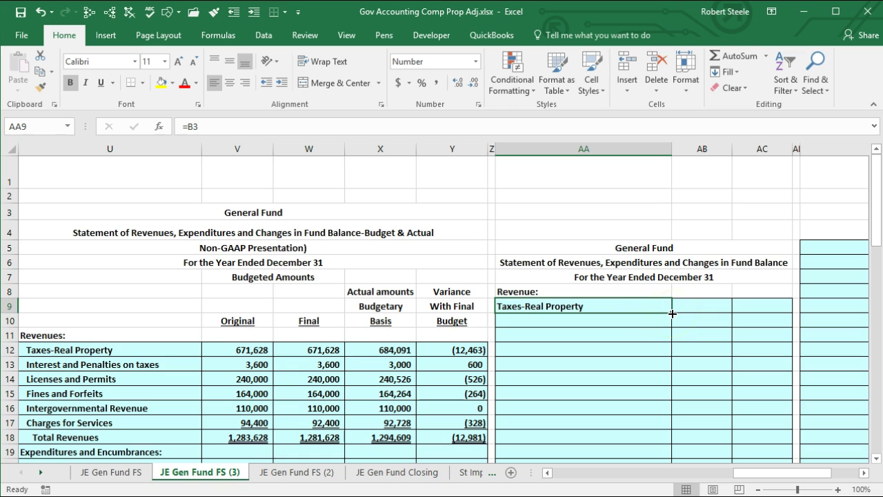
drag(673, 314, 672, 386)
click(592, 307)
key(Down)
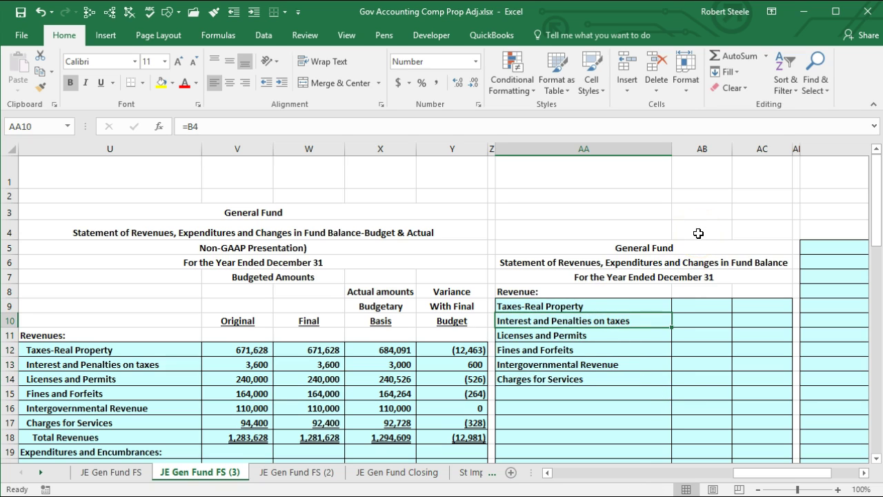
key(Down)
key(Down)
key(Down)
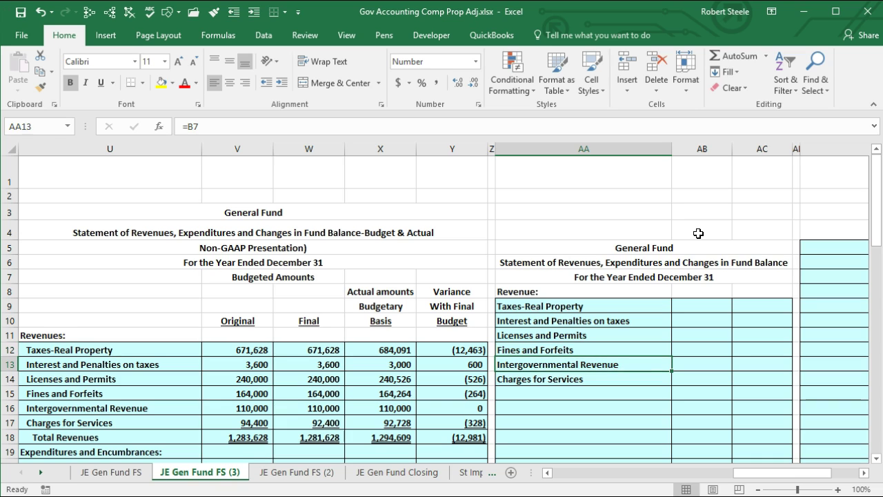
key(Down)
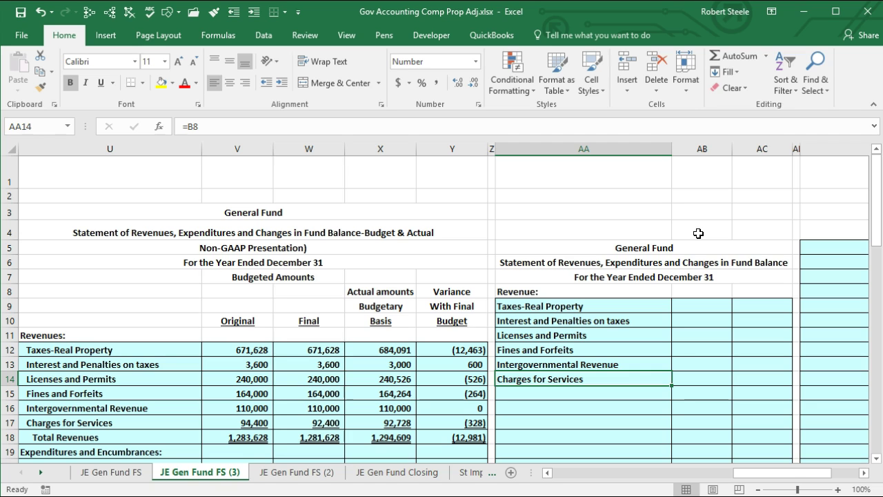
Indent the six revenue category labels in AA9:AA14
key(Right)
drag(566, 306, 567, 379)
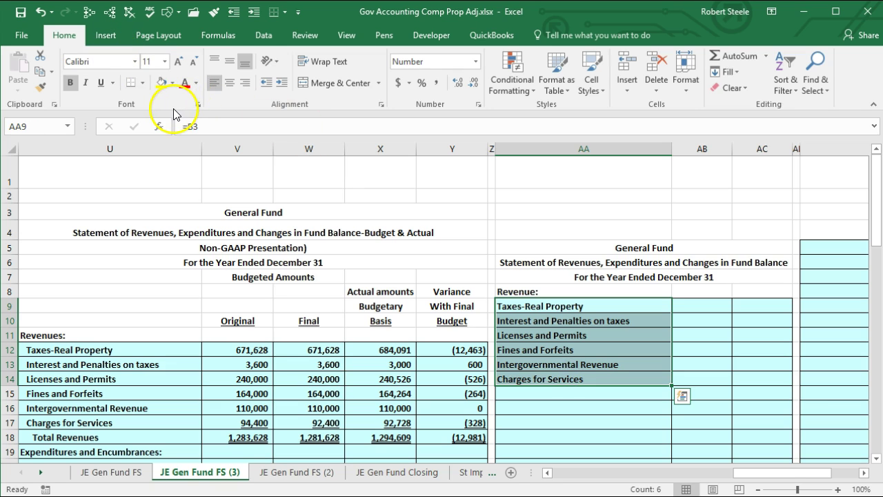
click(281, 82)
In AB9, link the Taxes-Real Property amount to entry G2's Revenues credit in I11
click(714, 306)
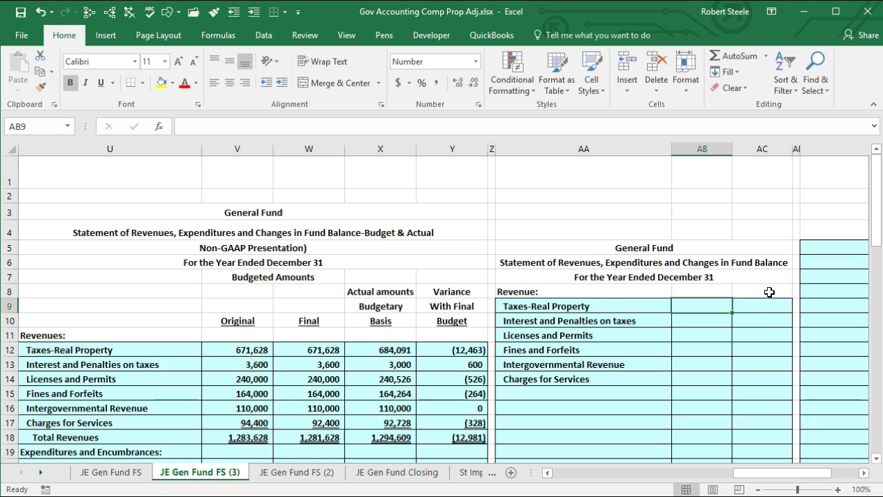
text(=)
scroll(311, 310, right, 3)
click(312, 310)
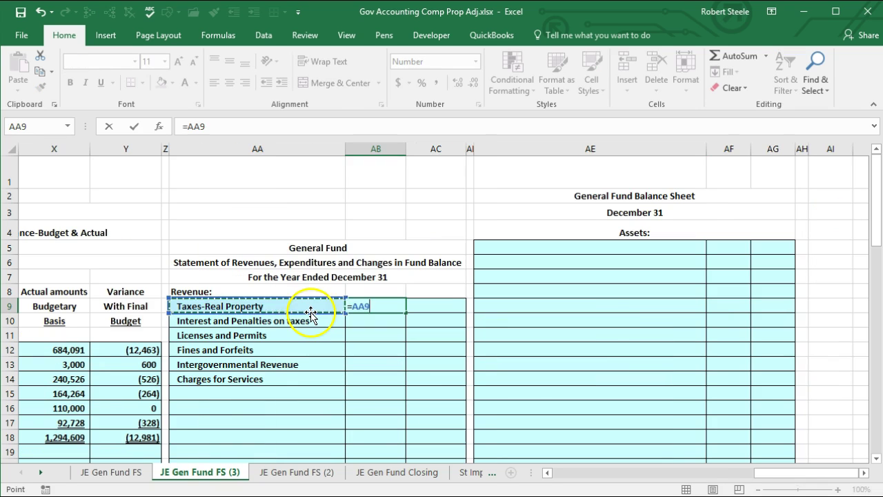
key(Left)
key(Left)
key(Left)
key(Left)
key(Left)
key(Left)
key(Left)
key(Left)
key(Left)
key(Left)
key(Left)
key(Left)
key(Left)
key(Left)
key(Left)
key(Left)
key(Left)
key(Left)
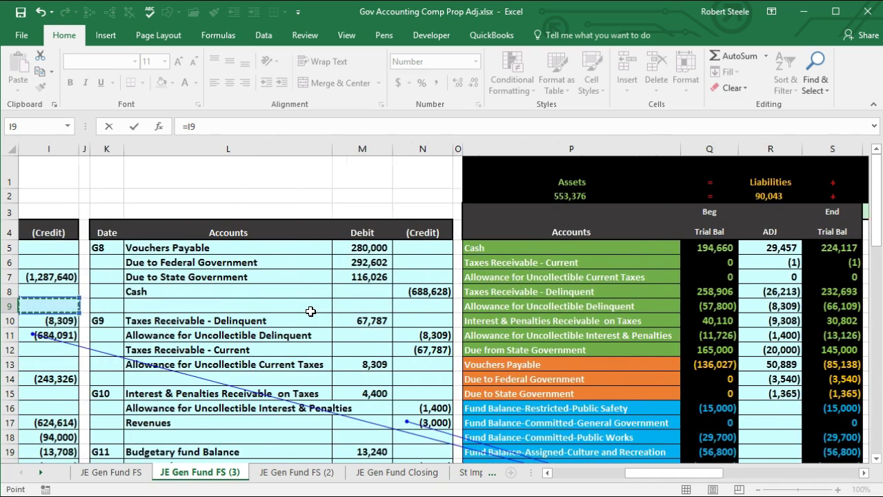
key(Left)
key(Left)
key(Left)
key(Left)
key(Down)
key(Down)
key(Right)
key(Right)
key(Right)
key(Right)
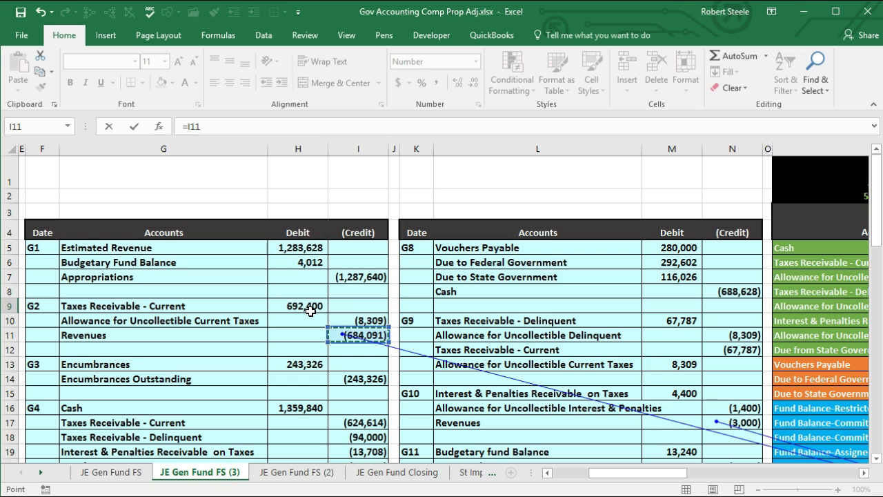
key(Return)
key(Right)
key(Right)
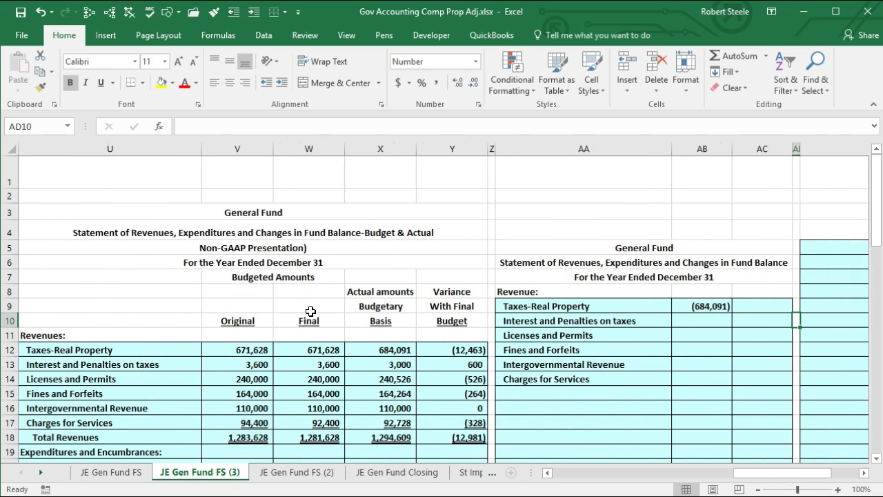
Make the formula in AB9 negative so it reads =-I11
double_click(691, 306)
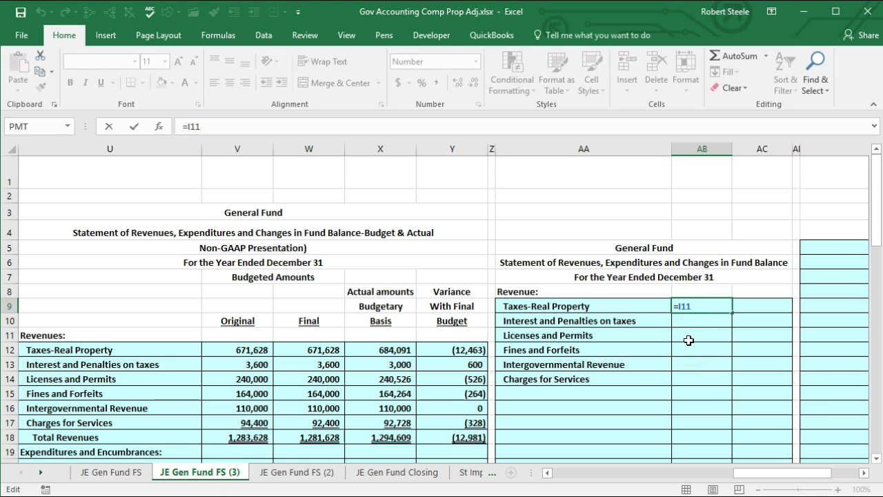
text(-)
key(Return)
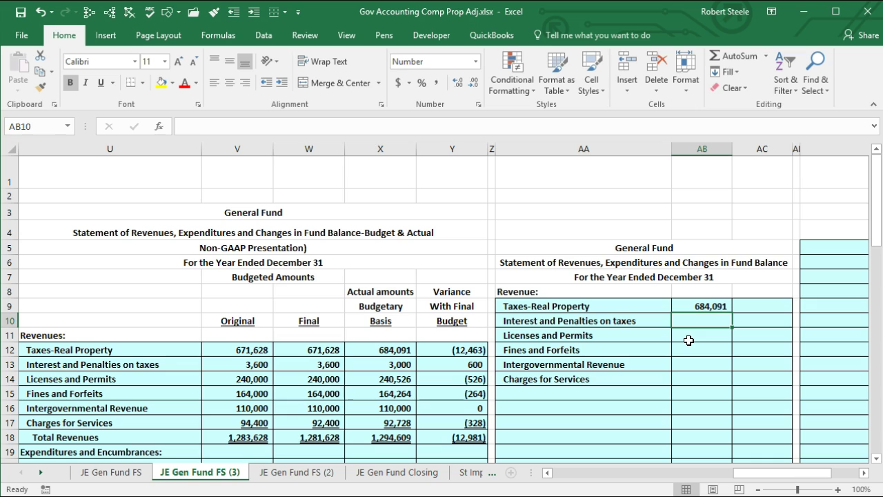
In AB10, link the Interest and Penalties on taxes amount to entry G10's Revenues credit in N17
key(Left)
key(Left)
key(Left)
key(Left)
key(Left)
key(Left)
key(Left)
key(Left)
key(Left)
key(Left)
key(Left)
key(Left)
key(Left)
key(Left)
key(Left)
key(Left)
key(Left)
key(Left)
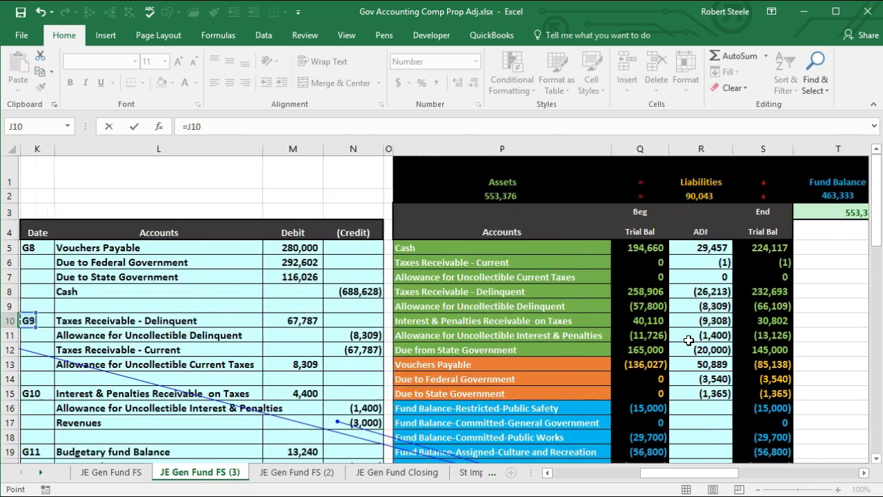
key(Left)
key(Left)
key(Left)
scroll(704, 352, down, 3)
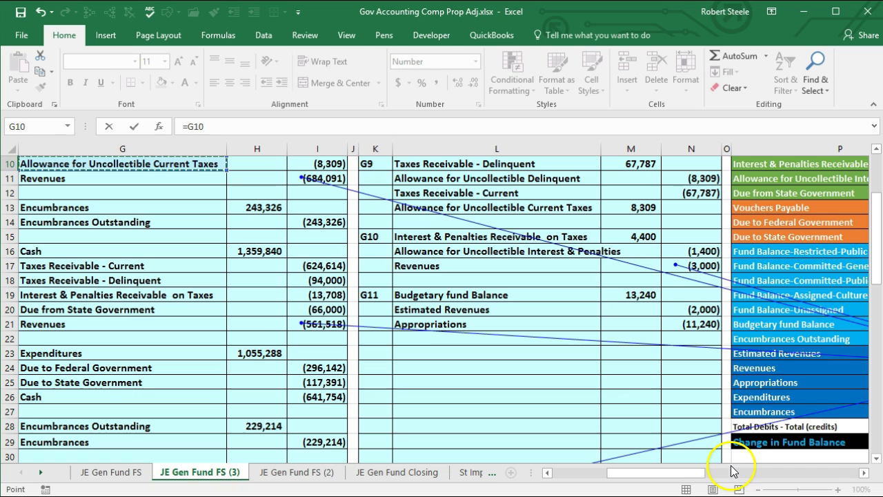
click(707, 264)
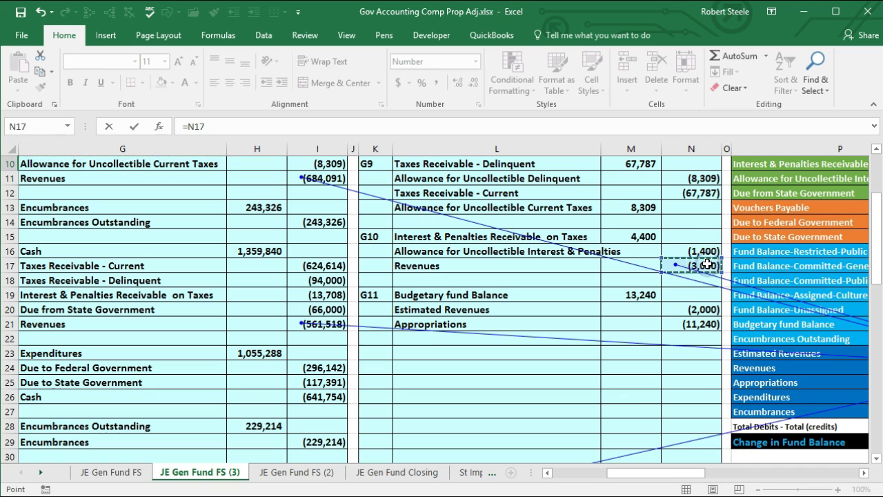
key(Return)
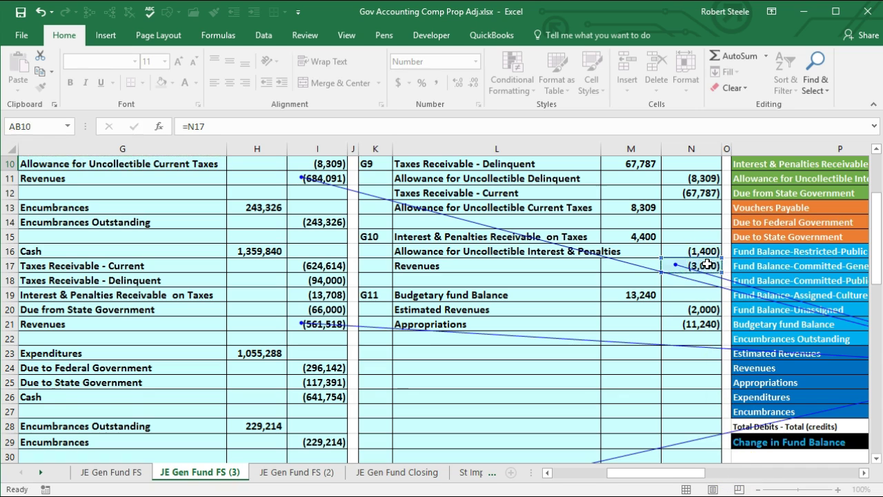
Make the formula in AB10 negative so it reads =-N17
key(Up)
key(Up)
key(Down)
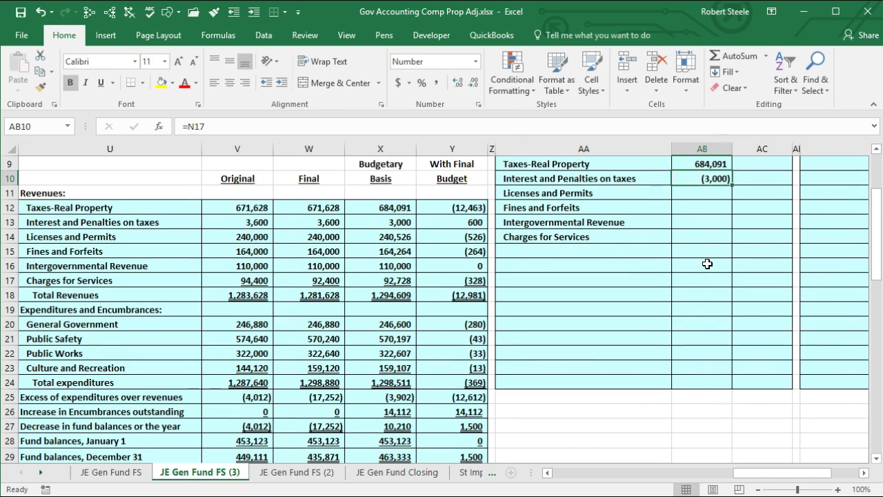
click(187, 125)
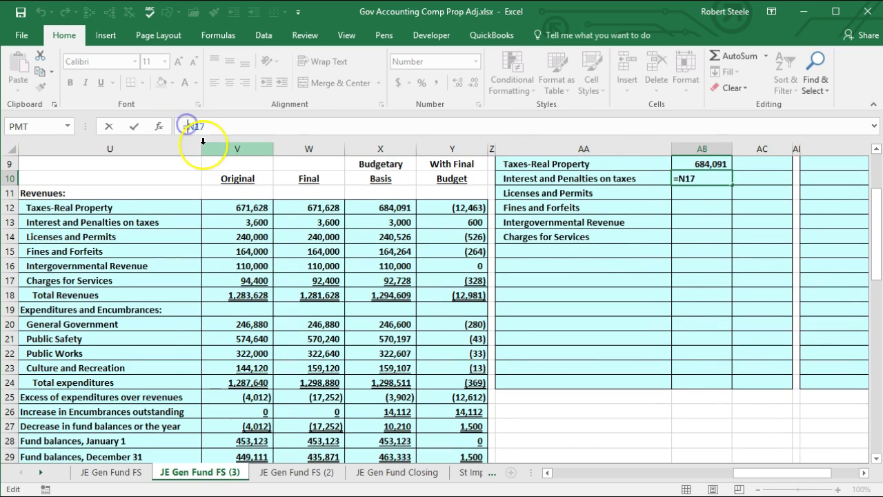
text(-)
key(Return)
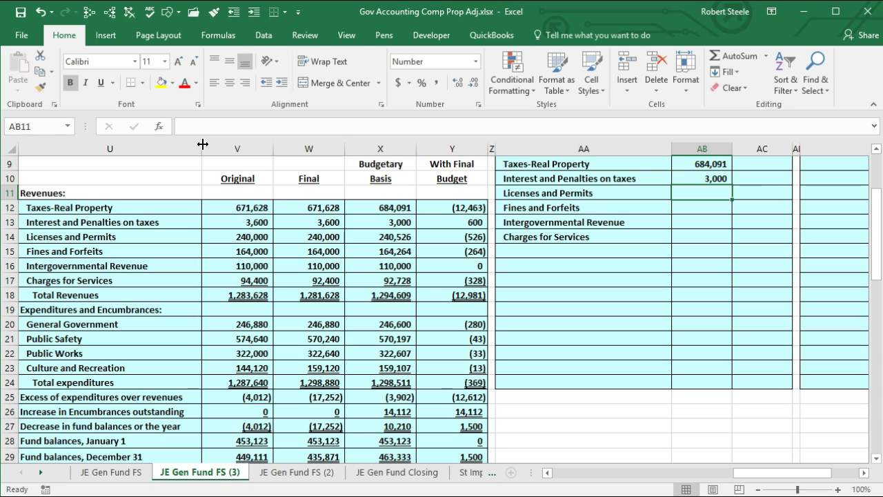
In AB11, link the Licenses and Permits amount to the G4 Licenses and permits revenue in C30
text(=)
key(Left)
key(Left)
key(Left)
key(Left)
key(Left)
key(Left)
key(Left)
key(Left)
key(Left)
key(Left)
key(Left)
key(Left)
key(Left)
key(Left)
key(Left)
key(Left)
key(Left)
key(Left)
key(Left)
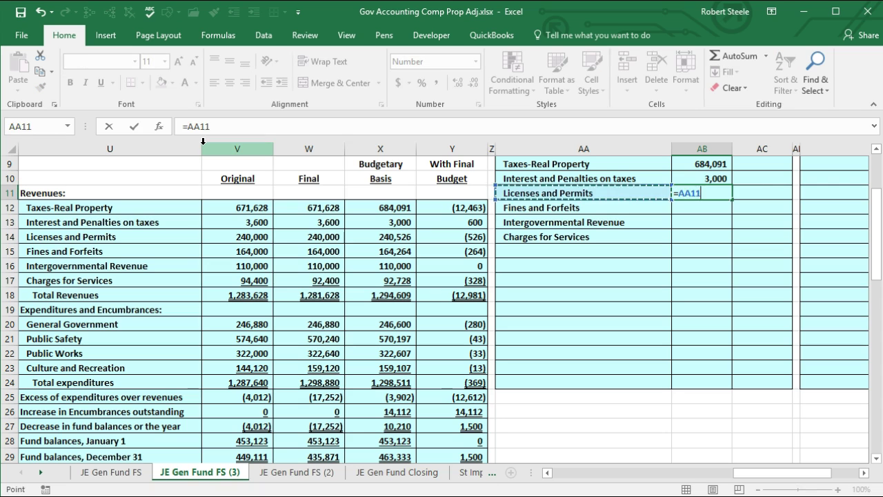
key(Left)
key(Left)
key(Left)
key(Left)
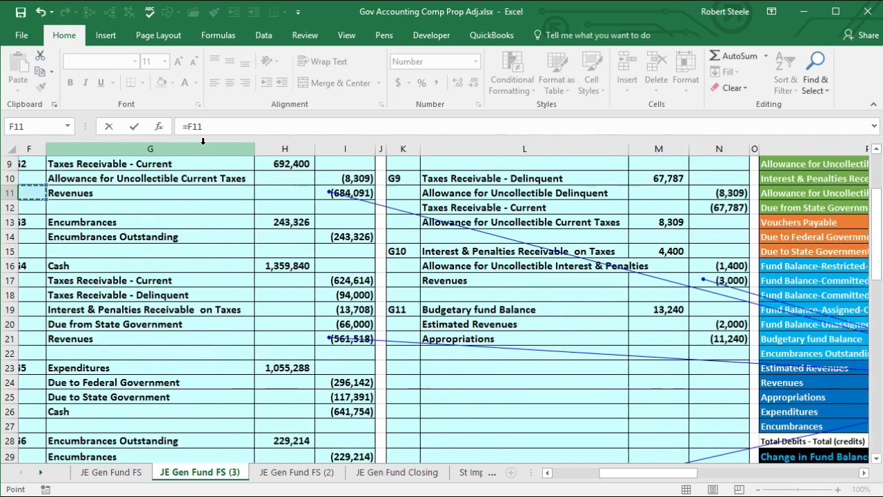
scroll(302, 295, down, 2)
scroll(302, 295, down, 1)
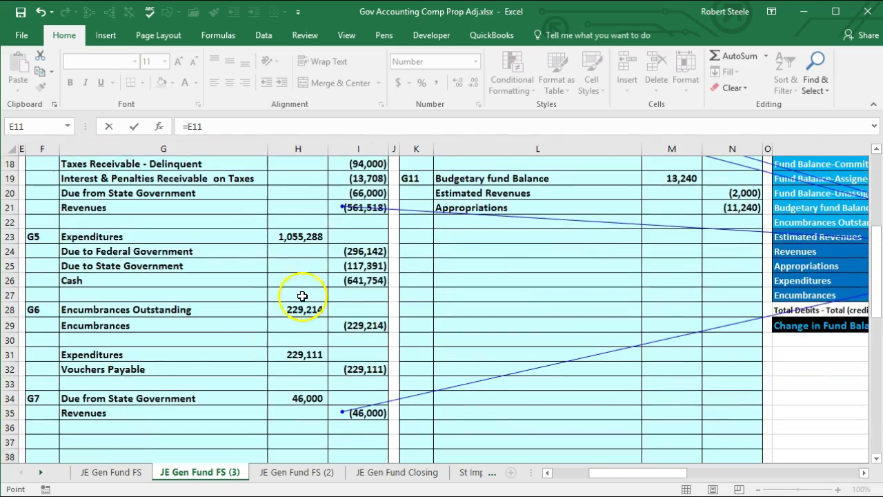
key(Left)
key(Left)
key(Left)
key(Left)
scroll(352, 380, down, 1)
scroll(356, 380, down, 3)
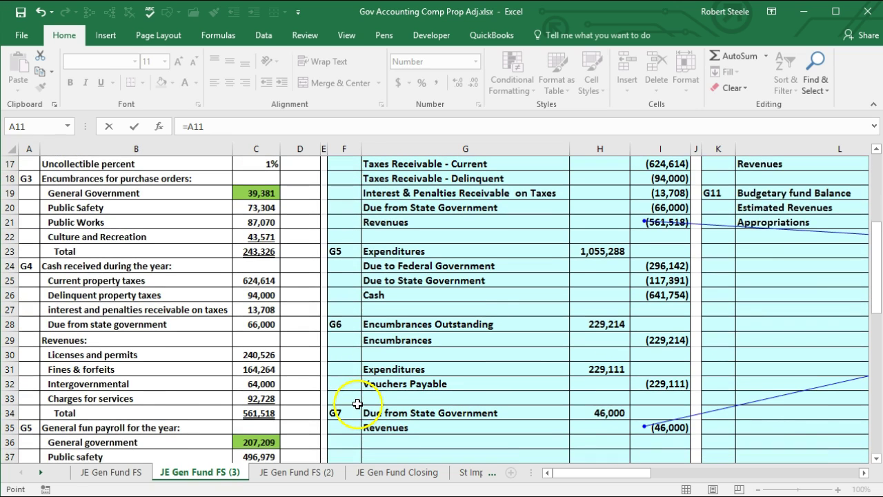
click(255, 355)
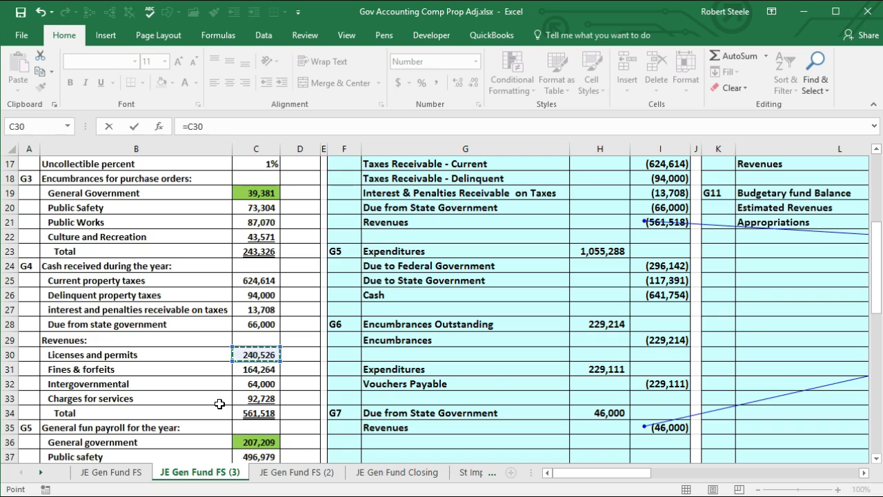
key(Return)
scroll(219, 403, up, 1)
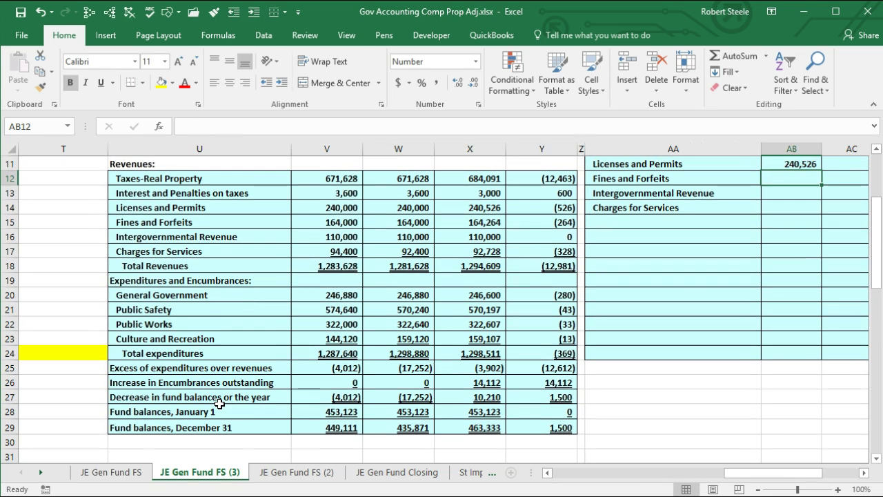
In AB12, link the Fines and Forfeits amount to the G4 Fines & forfeits revenue in C31
text(=)
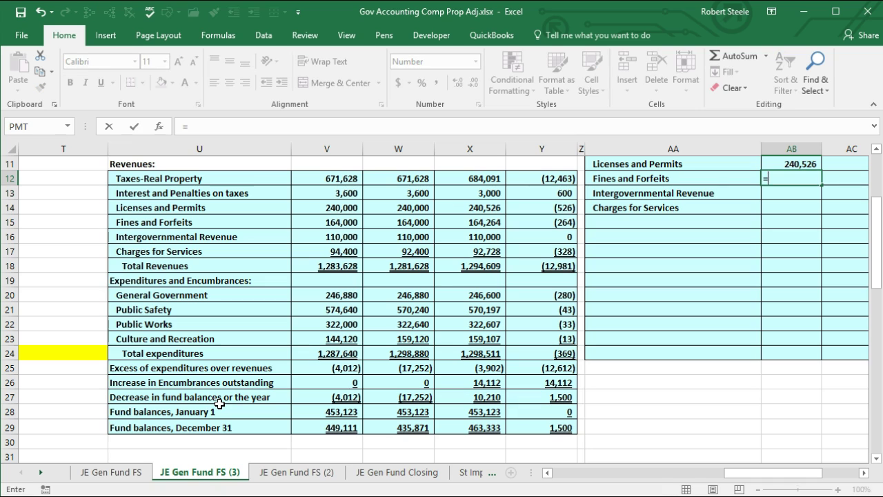
key(Left)
key(Left)
key(Left)
key(Left)
key(Left)
key(Left)
key(Left)
key(Left)
key(Left)
key(Left)
key(Left)
key(Left)
key(Left)
key(Left)
key(Left)
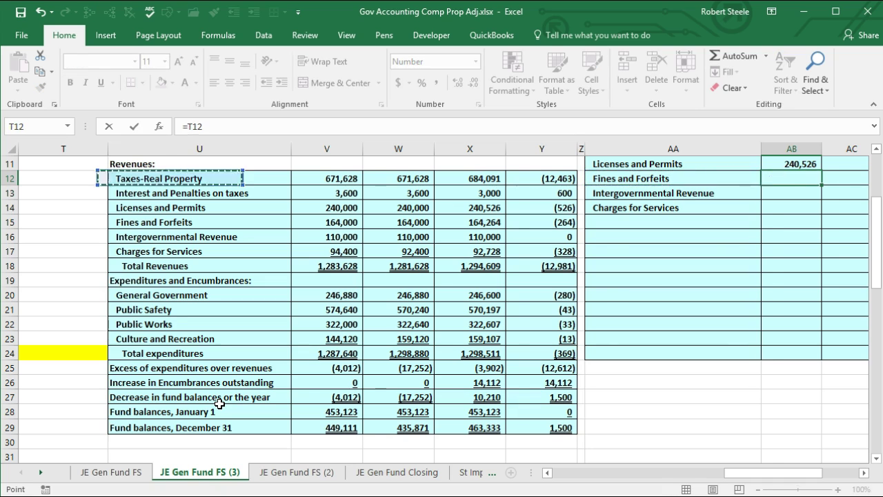
key(Left)
key(Left)
key(Left)
key(Left)
key(Left)
key(Left)
key(Left)
key(Left)
key(Left)
key(Left)
key(Left)
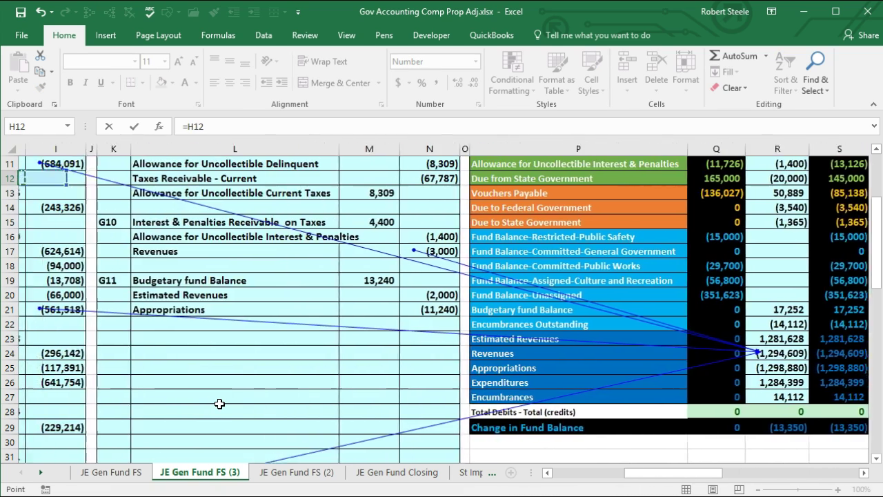
key(Left)
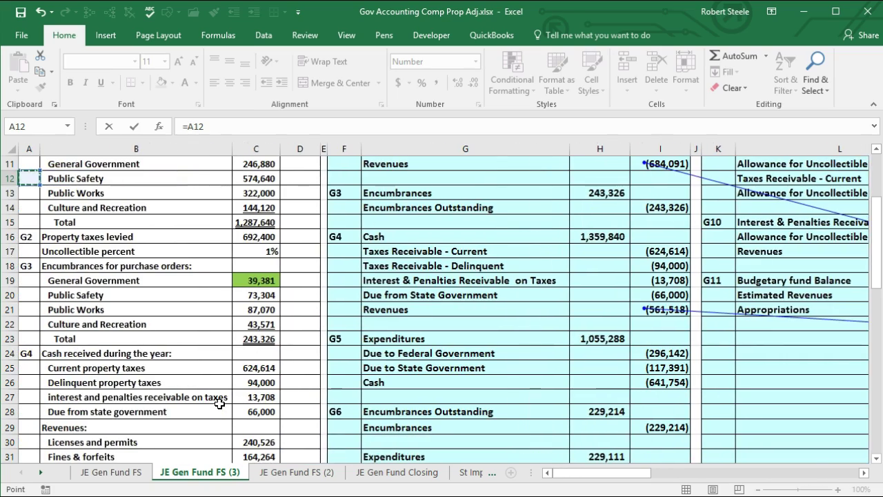
scroll(219, 404, down, 5)
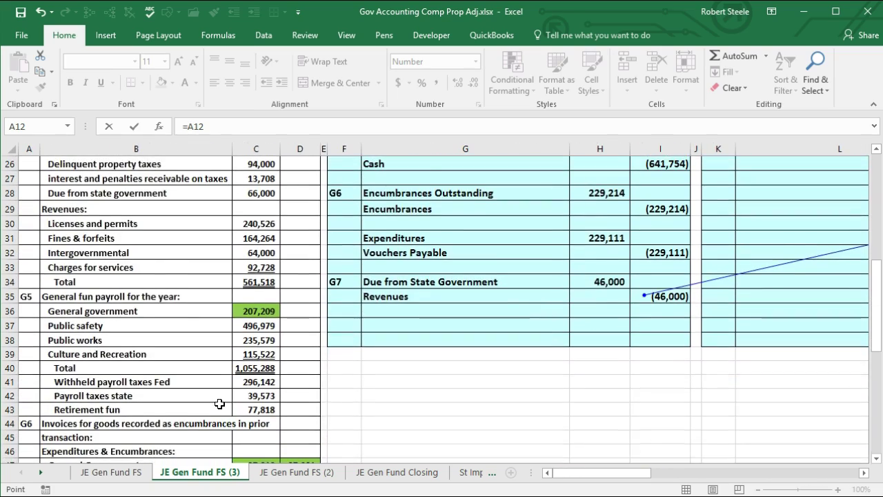
scroll(219, 404, up, 2)
click(257, 331)
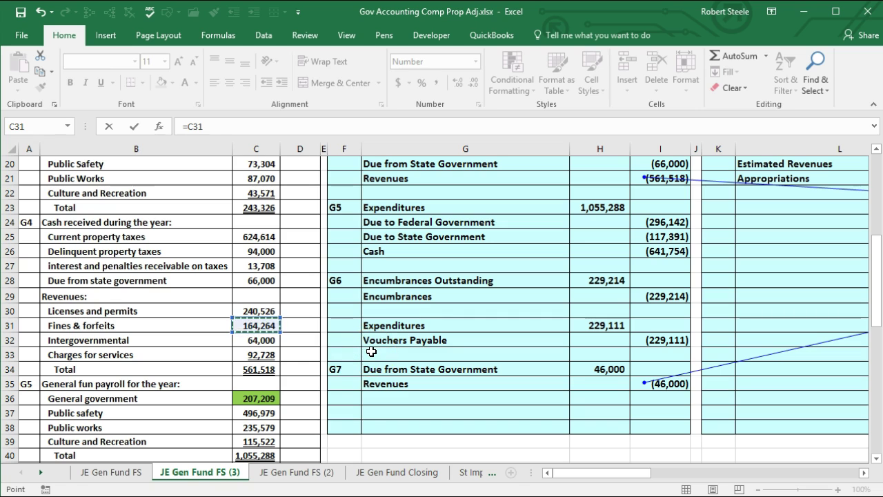
click(576, 472)
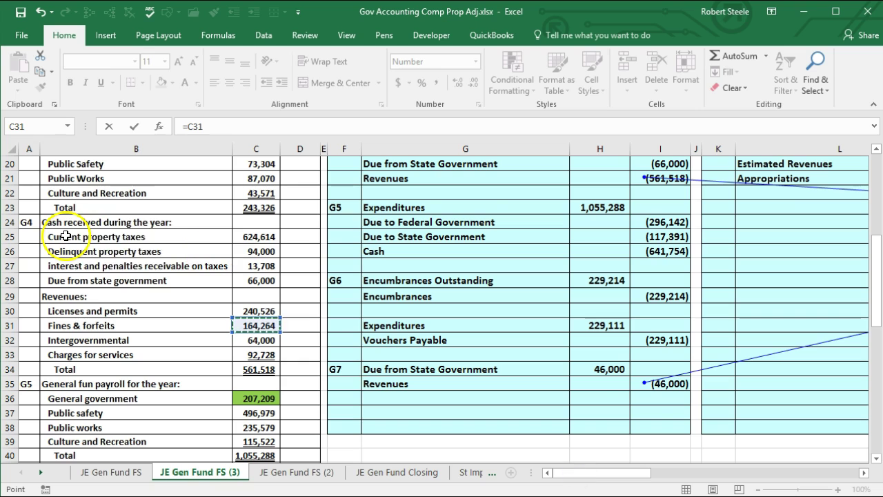
scroll(493, 376, up, 2)
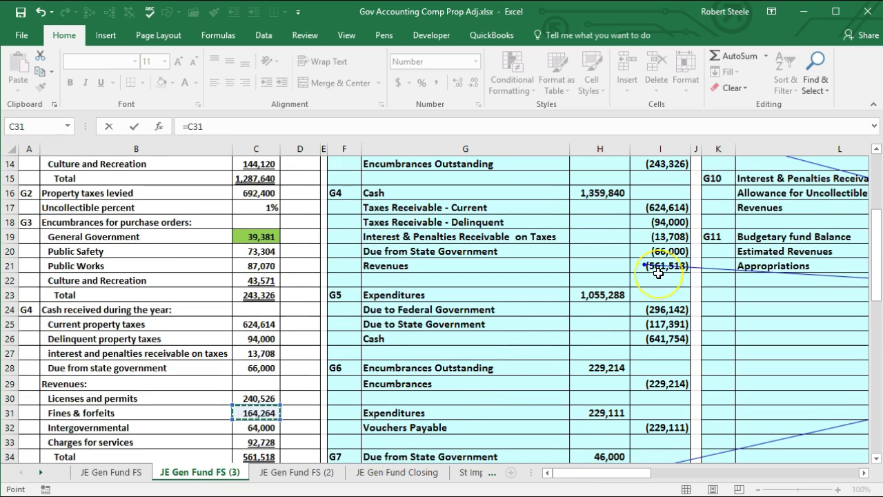
scroll(442, 363, down, 1)
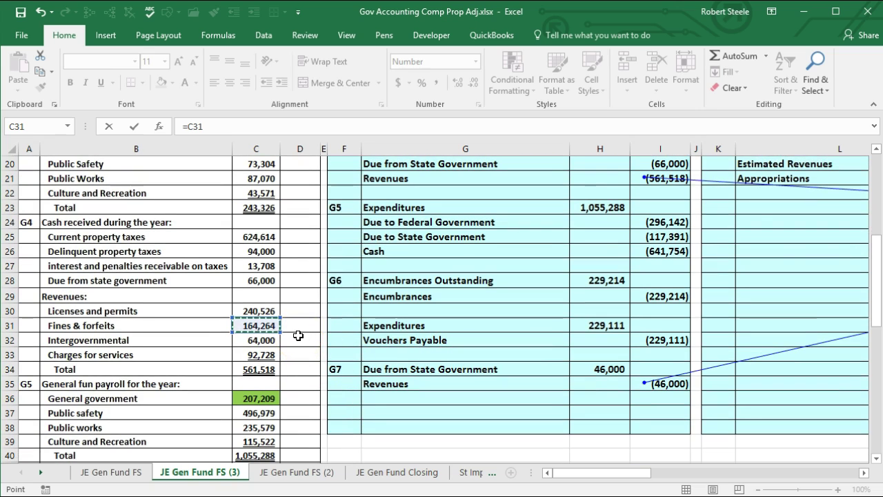
key(Return)
In AB13, begin the Intergovernmental Revenue formula with a reference to the G4 Intergovernmental revenue in C32
key(Right)
key(Up)
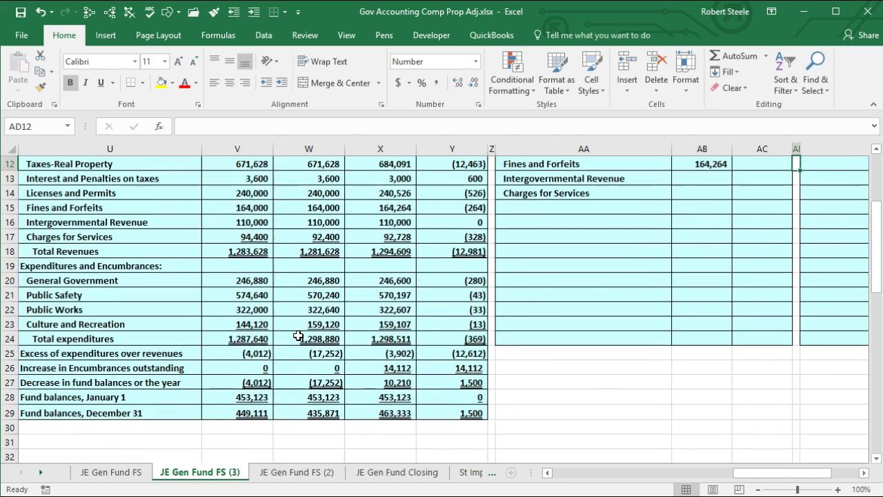
key(Left)
key(Down)
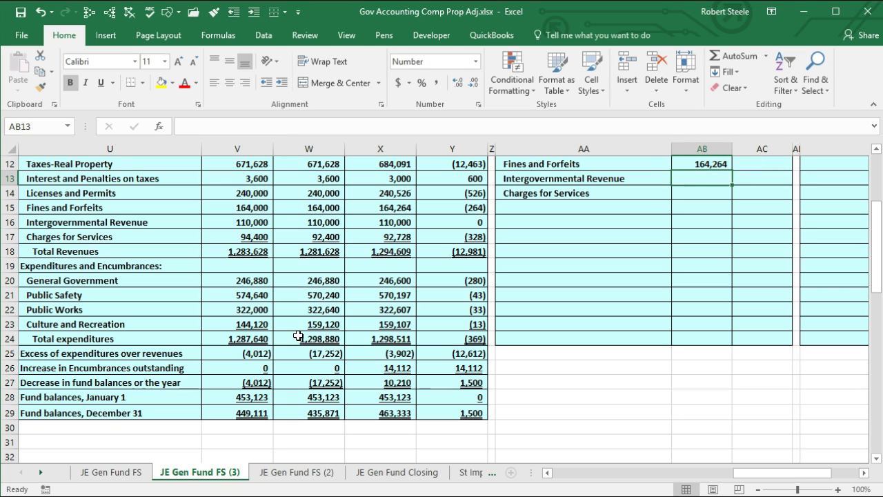
text(=)
key(Left)
key(Left)
key(Left)
key(Left)
key(Left)
key(Left)
key(Left)
key(Left)
key(Left)
key(Left)
key(Left)
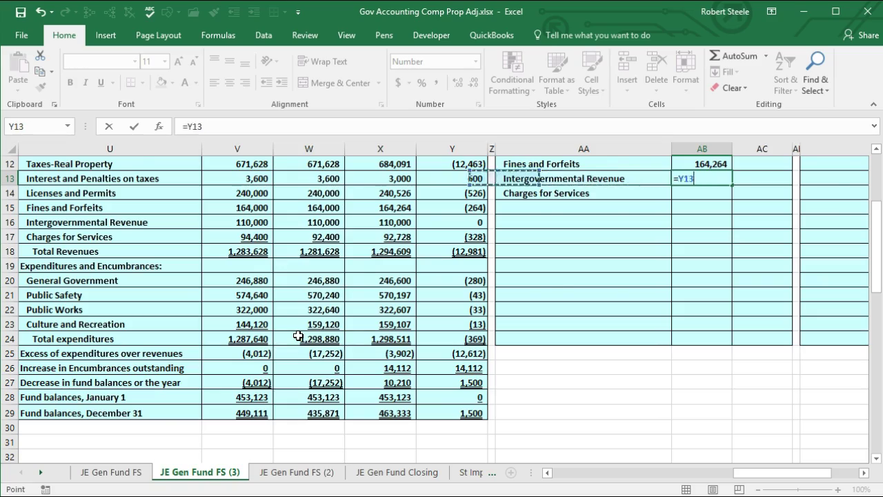
key(Left)
key(Left)
key(Left)
key(Left)
key(Left)
key(Left)
key(Left)
key(Left)
key(Left)
key(Left)
key(Left)
key(Left)
key(Left)
key(Left)
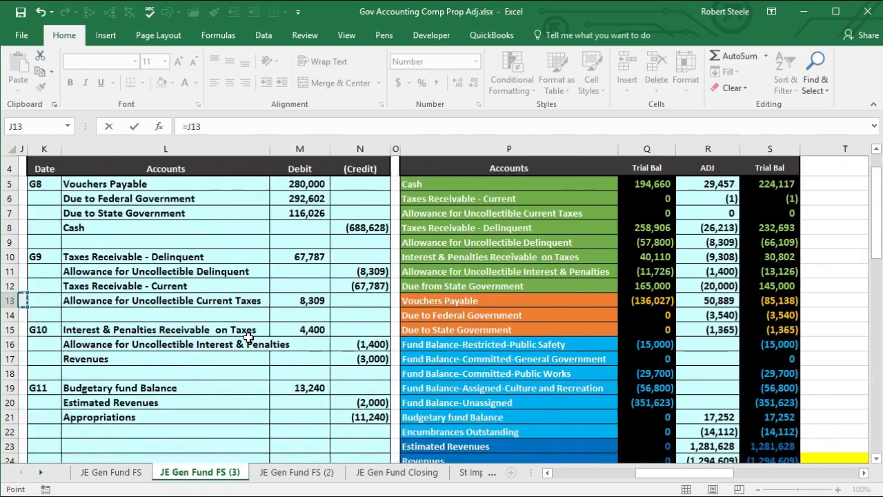
key(Left)
key(Left)
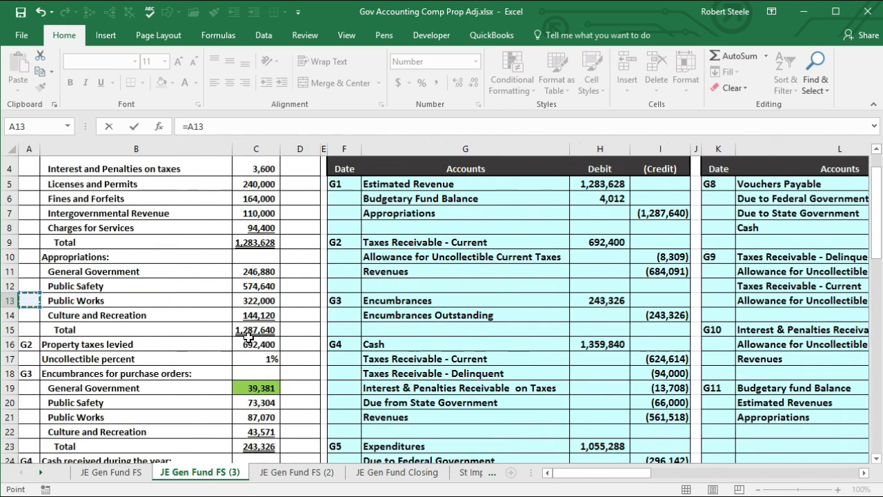
scroll(249, 337, down, 3)
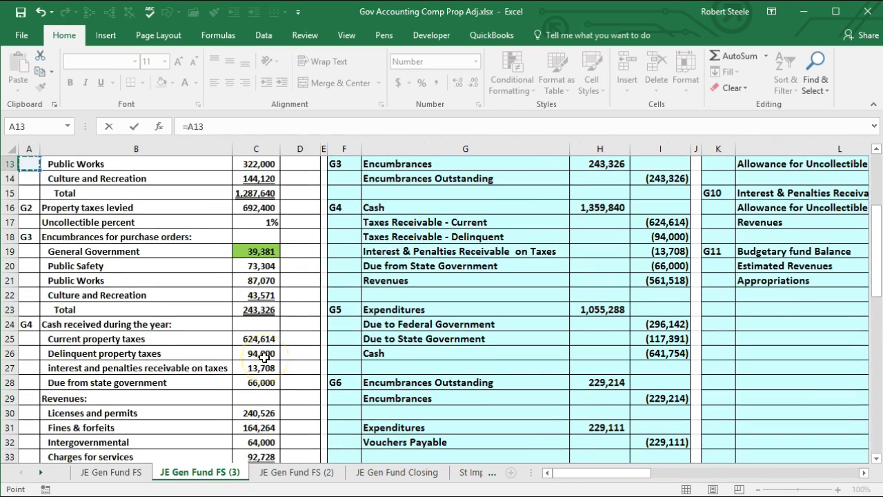
scroll(258, 412, down, 1)
click(240, 399)
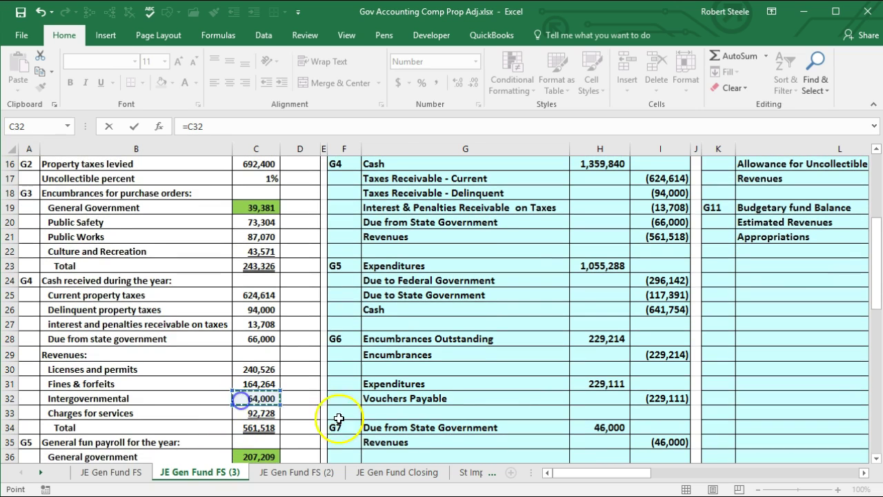
Complete the Intergovernmental Revenue formula in AB13 as =C32-I35, subtracting the G7 Revenues credit from the G4 amount
scroll(449, 410, down, 2)
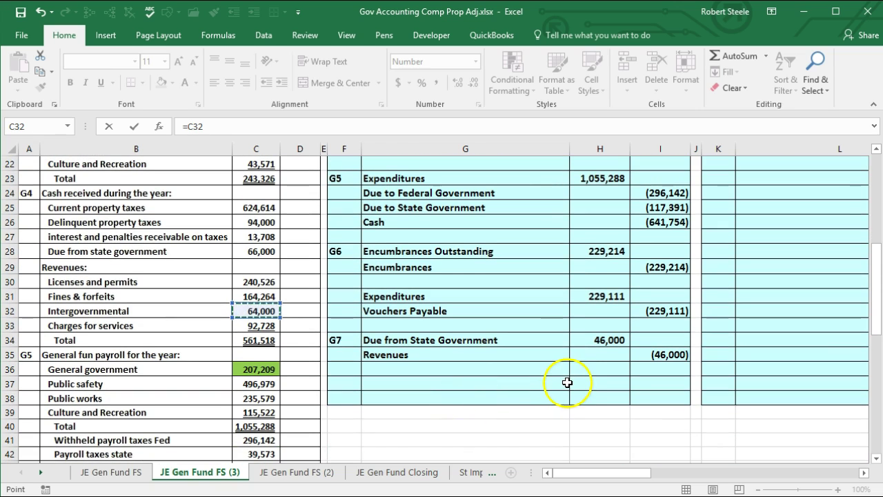
scroll(567, 381, down, 1)
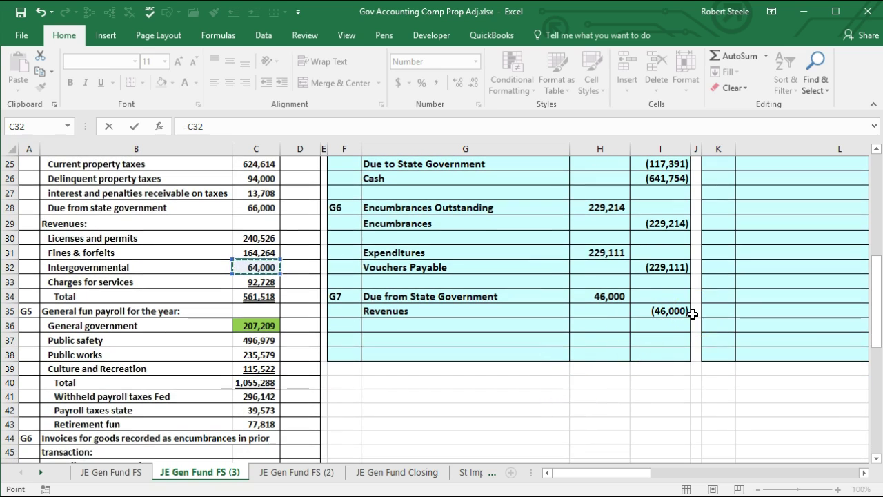
drag(643, 472, 637, 492)
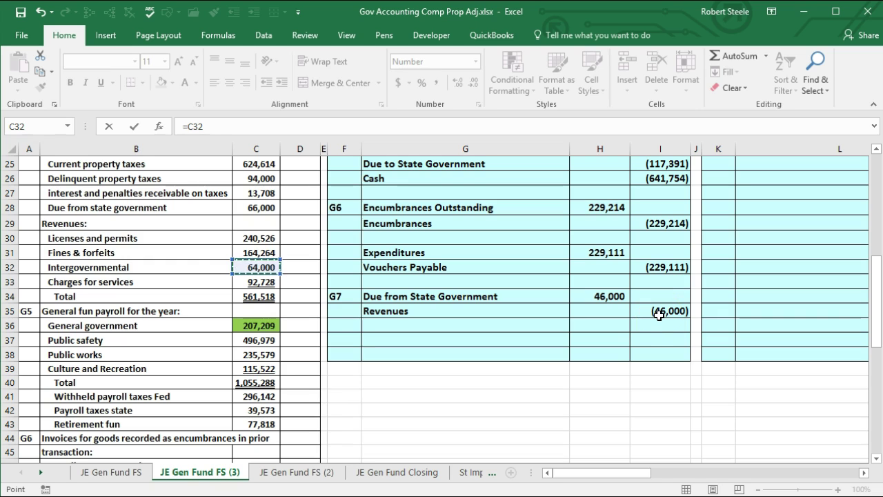
click(258, 126)
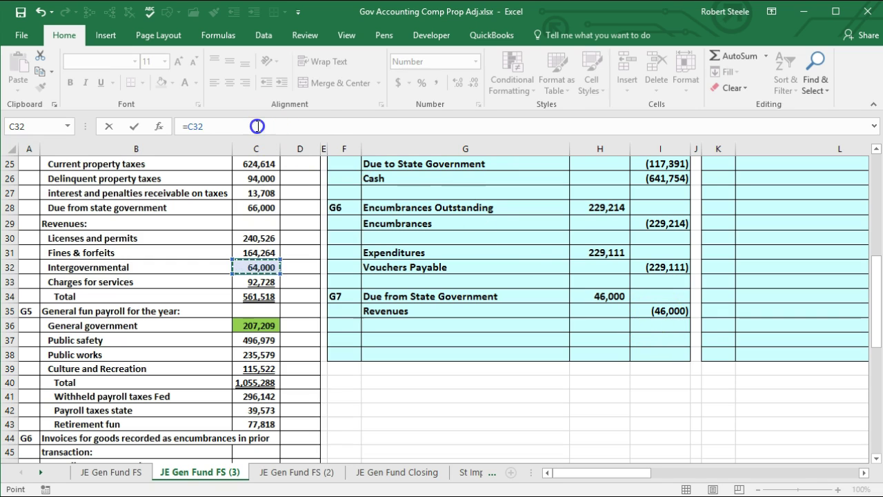
text(-)
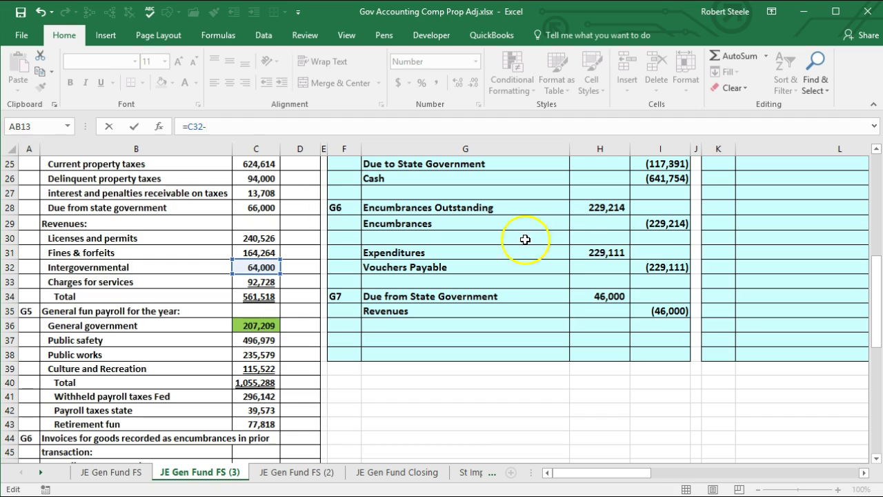
click(667, 310)
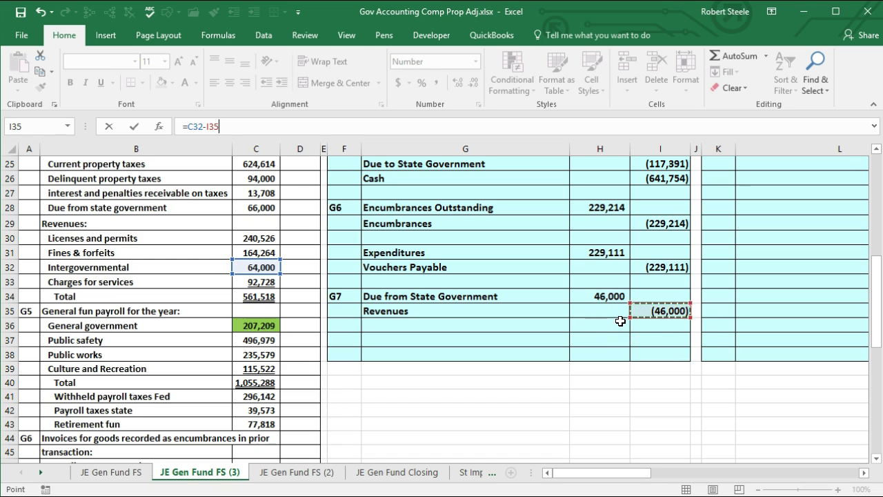
key(Return)
key(Up)
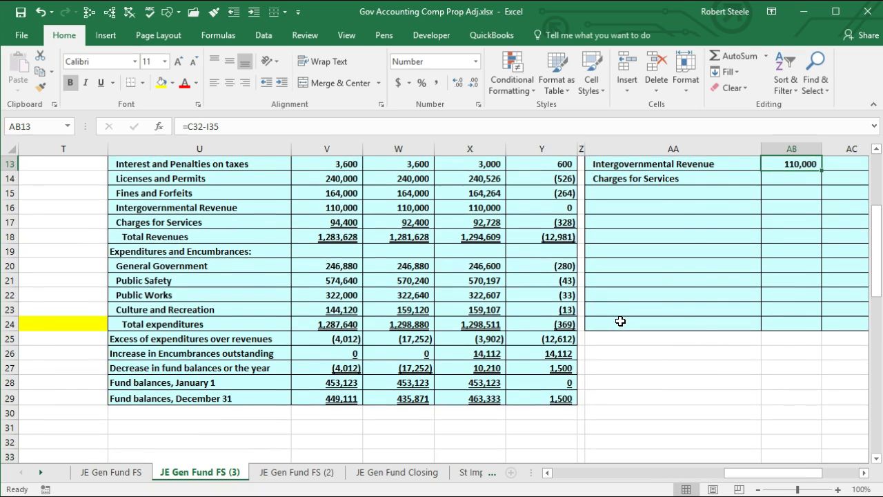
In AB14, link the Charges for Services amount to the G4 Charges for services revenue in C33
key(Right)
key(Up)
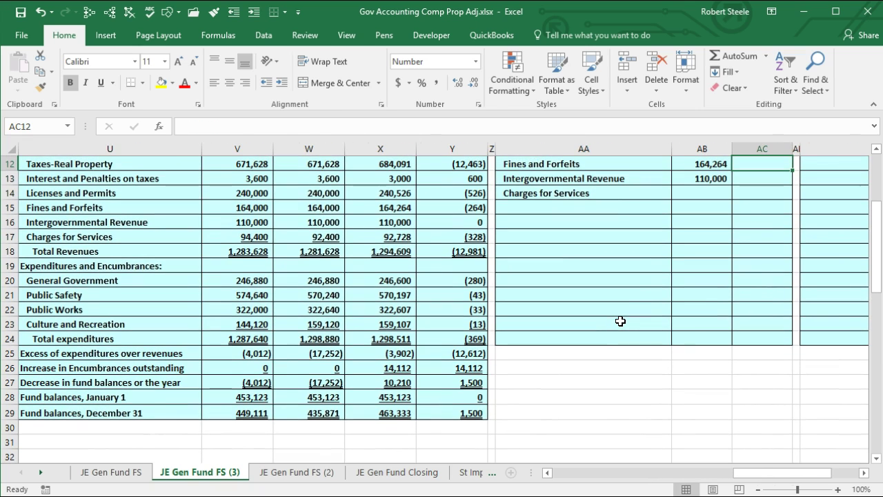
key(Down)
key(Left)
key(Down)
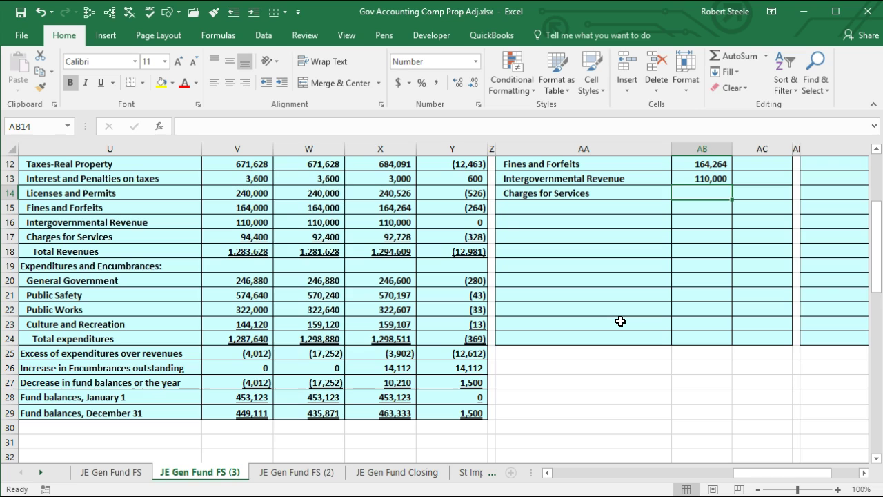
text(=)
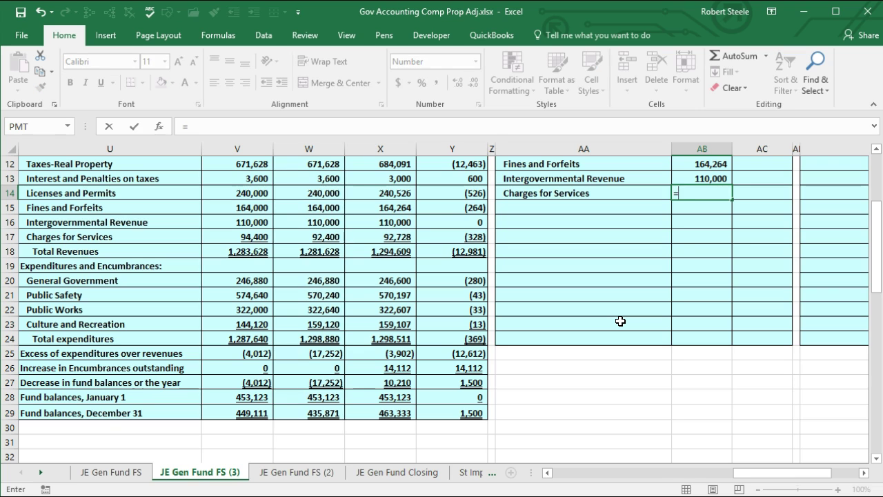
key(Left)
key(Left)
key(Left)
key(Left)
key(Left)
key(Left)
key(Left)
key(Left)
key(Left)
key(Left)
key(Left)
key(Left)
key(Left)
key(Left)
key(Left)
key(Left)
key(Left)
key(Left)
key(Left)
key(Left)
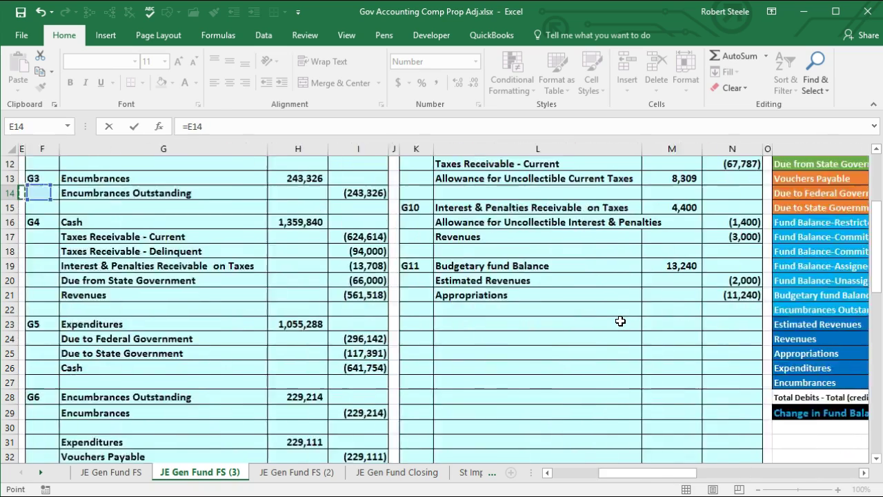
scroll(621, 322, down, 3)
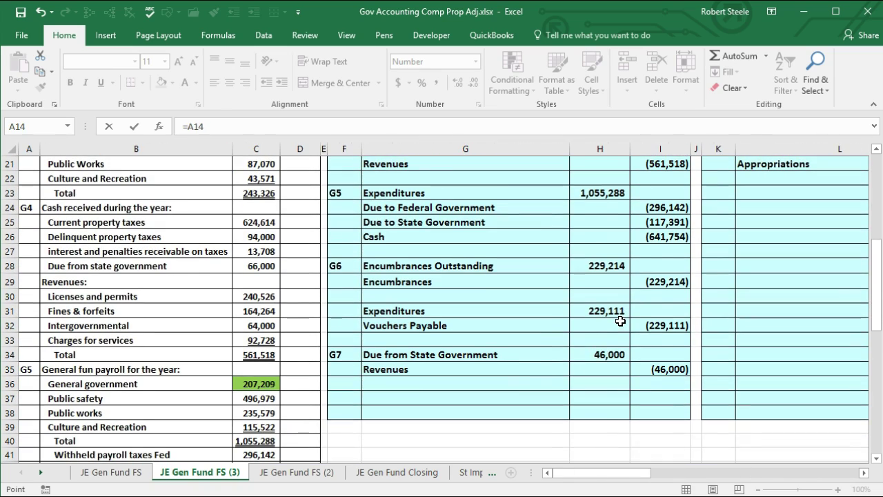
click(261, 341)
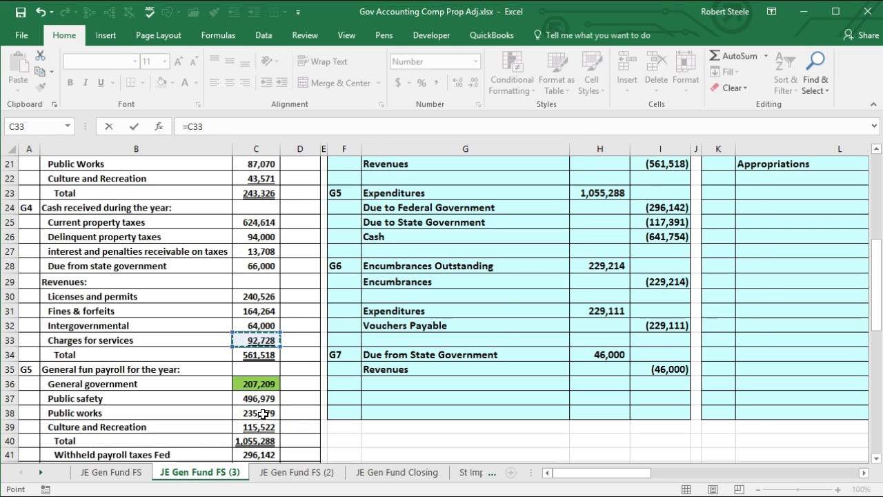
key(Return)
Review the revenue lines of the statement, from Taxes-Real Property through Charges for Services
key(Up)
key(Up)
key(Up)
key(Up)
key(Up)
key(Up)
key(Right)
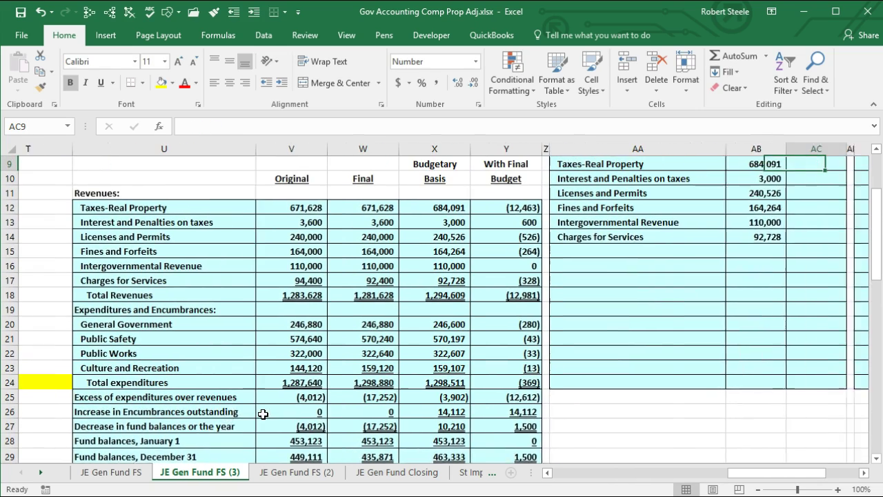
key(Up)
key(Up)
key(Down)
key(Down)
key(Down)
key(Down)
key(Down)
key(Down)
key(Down)
key(Down)
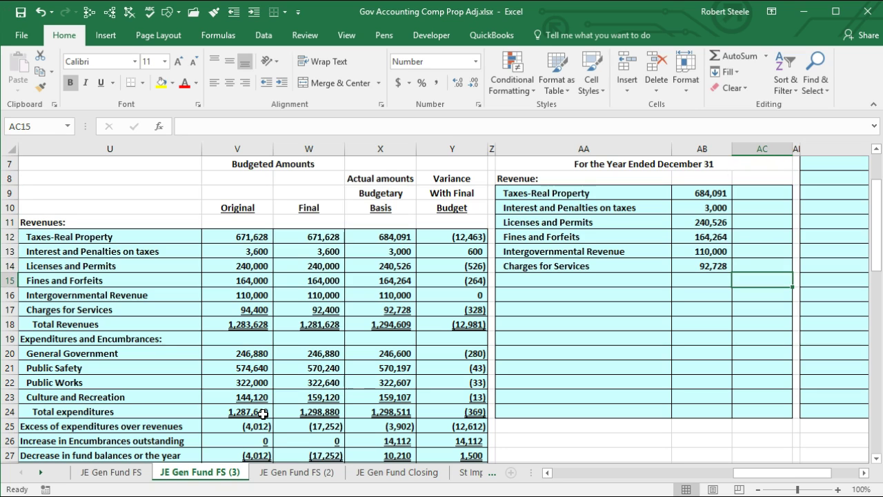
Label AA15 "Total Revenues" and indent it further than the revenue lines above
key(Left)
key(Left)
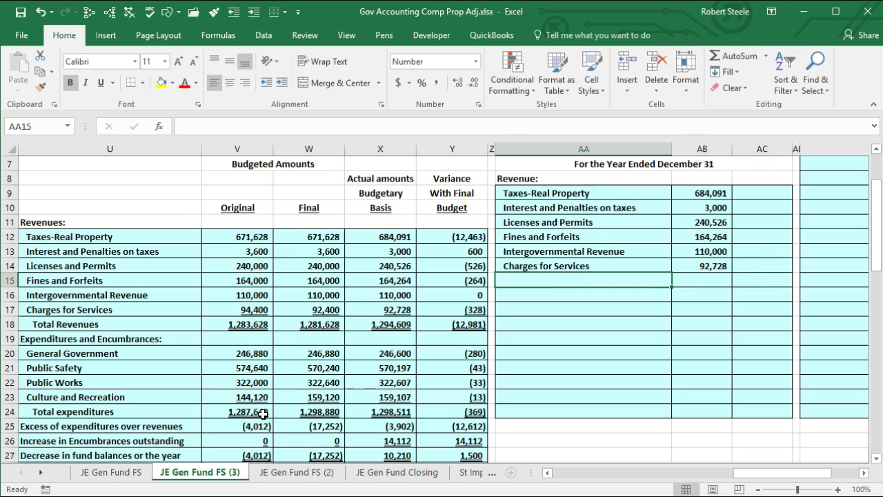
text(Total Revenues)
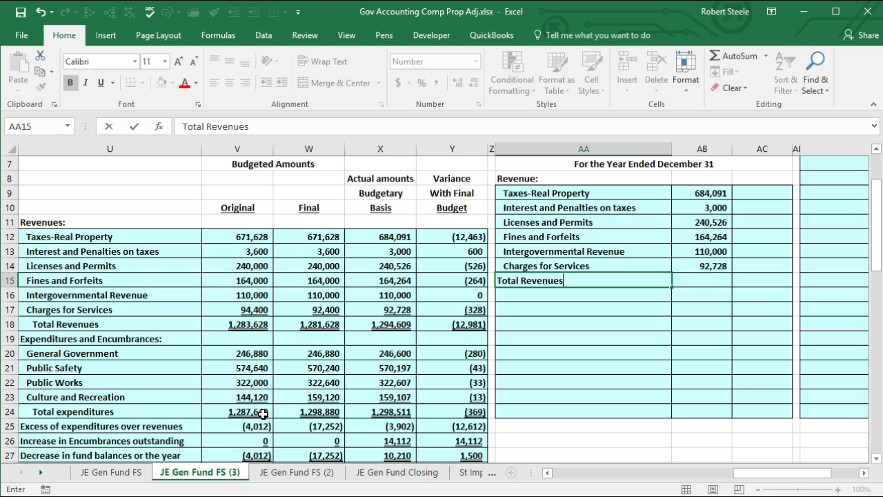
key(Tab)
key(Left)
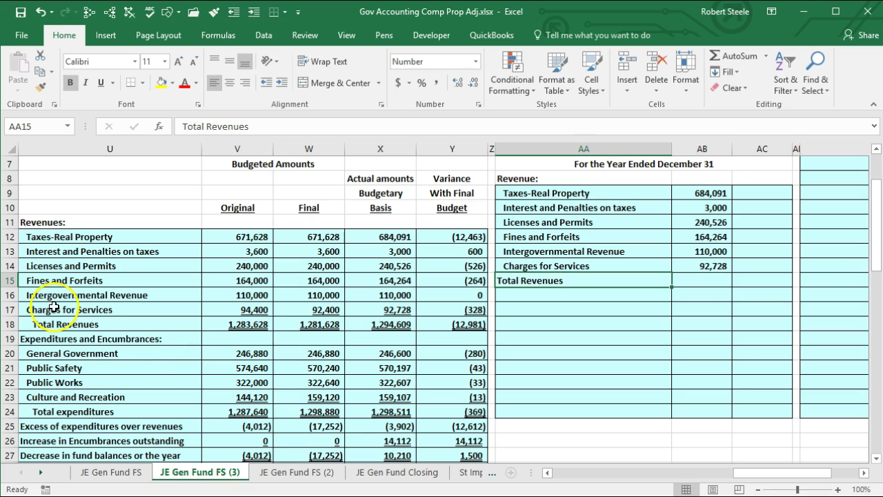
click(281, 83)
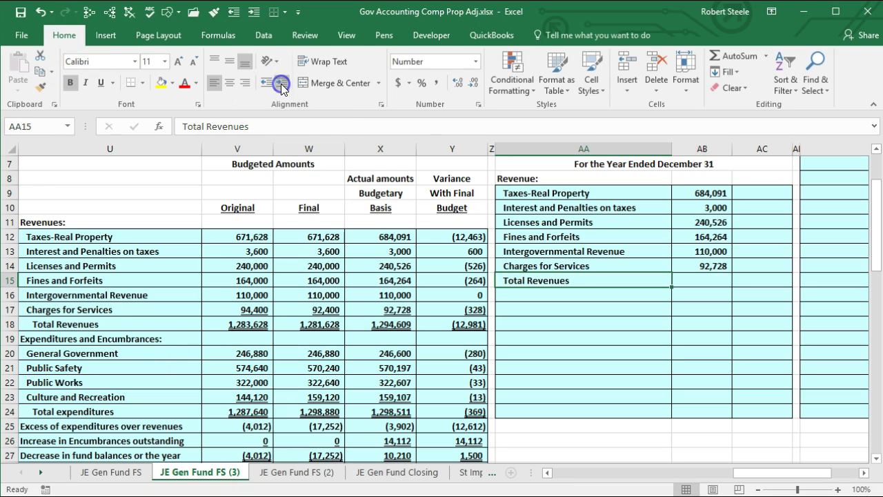
Total the revenue amounts in AC15 with a SUM of AB9:AB14
click(780, 278)
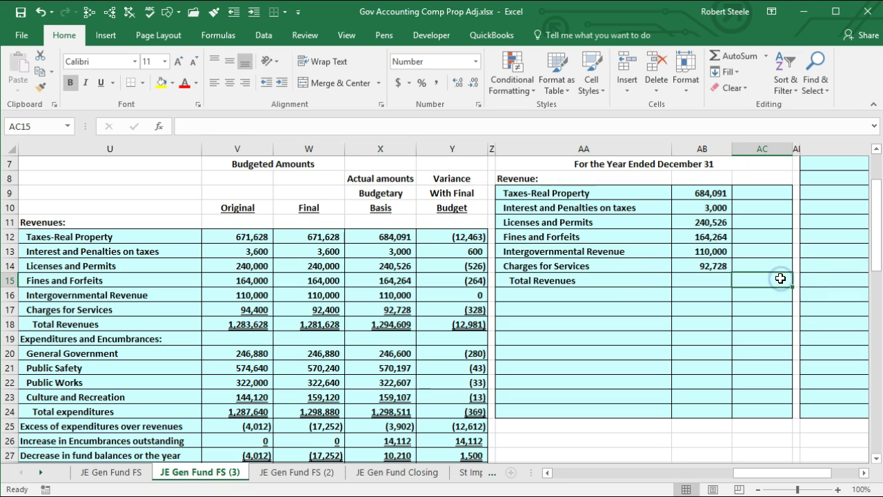
text(=sum)
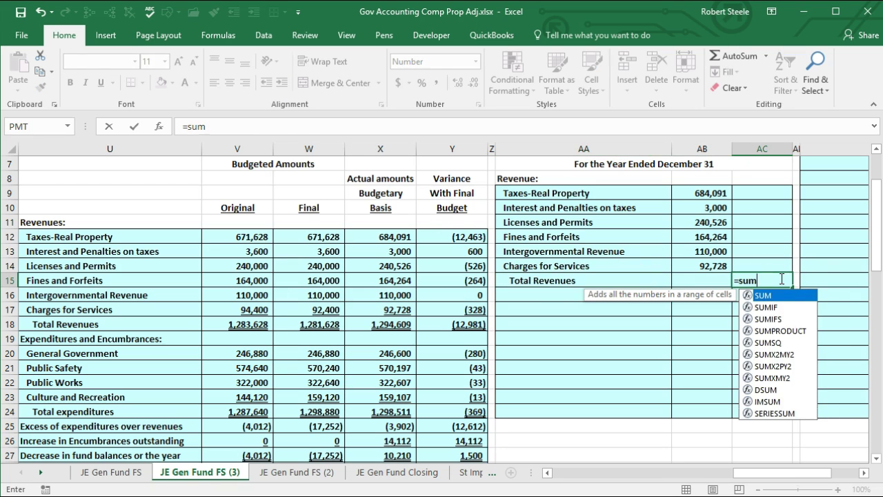
text(()
key(Up)
key(Left)
key(shift+Up)
key(shift+Up)
key(shift+Up)
key(shift+Up)
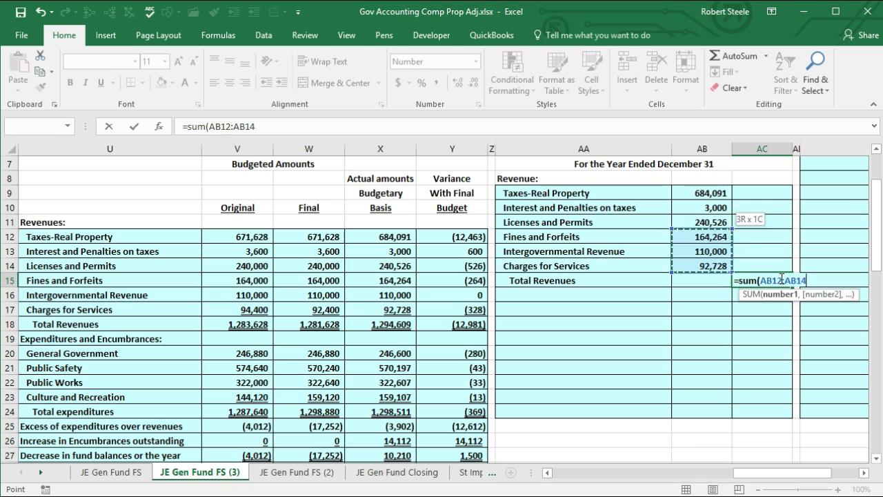
key(shift+Up)
key(Return)
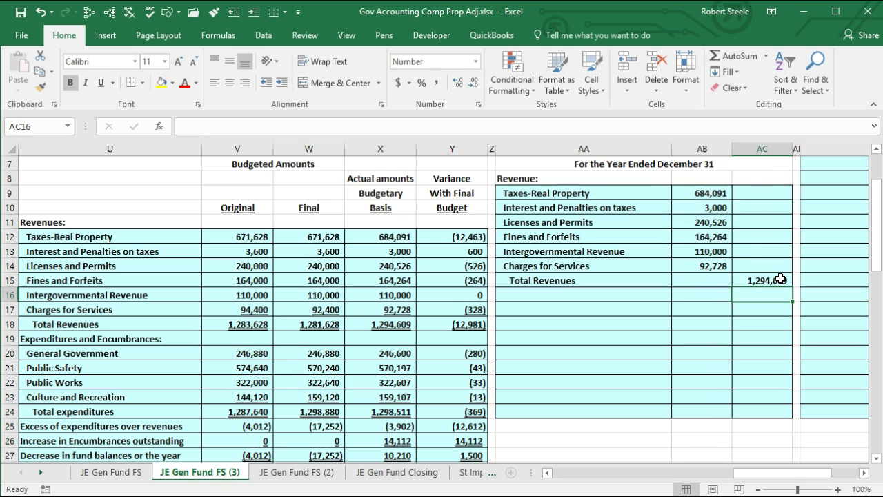
Underline the Charges for Services amount in AB14 and double-underline the Total Revenues amount in AC15
click(706, 268)
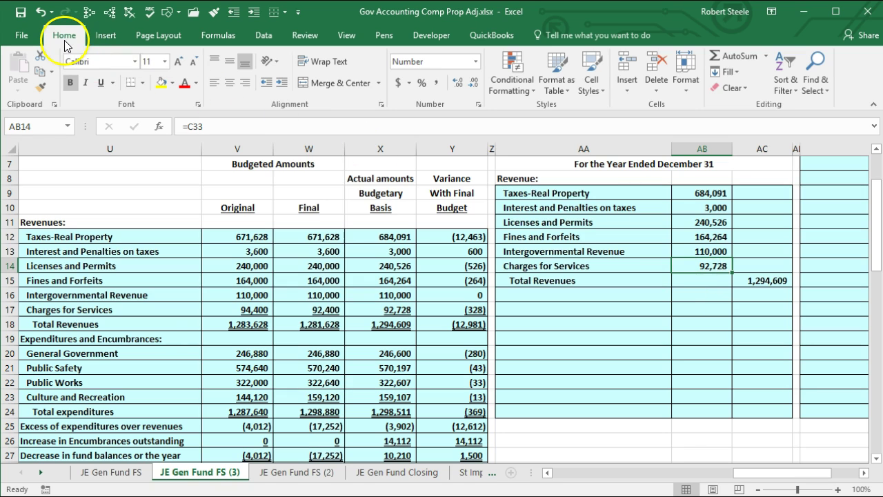
click(101, 83)
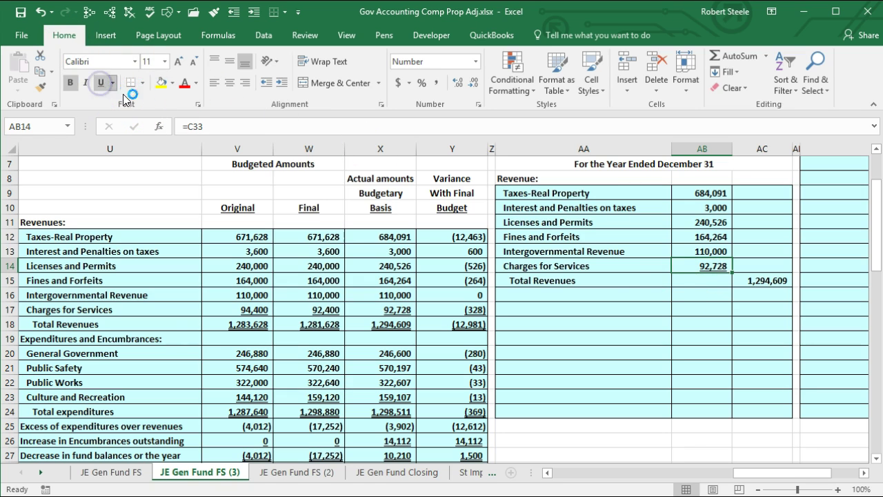
click(762, 281)
drag(776, 286, 752, 279)
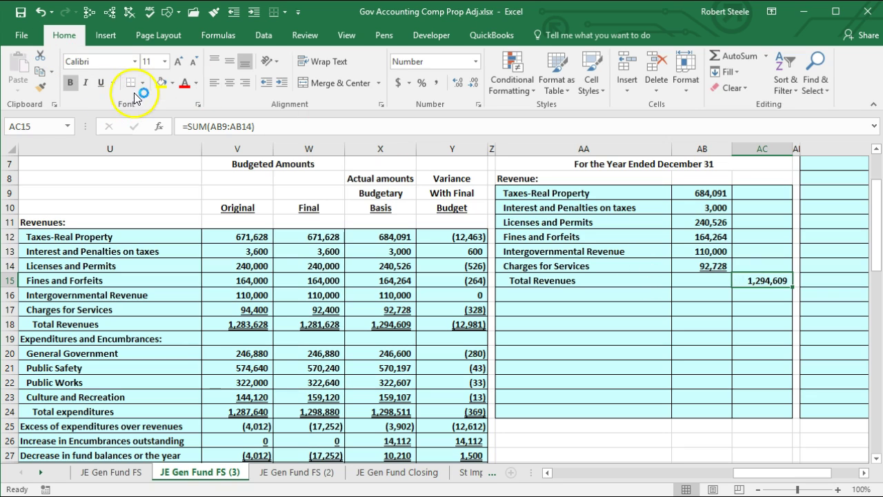
click(113, 82)
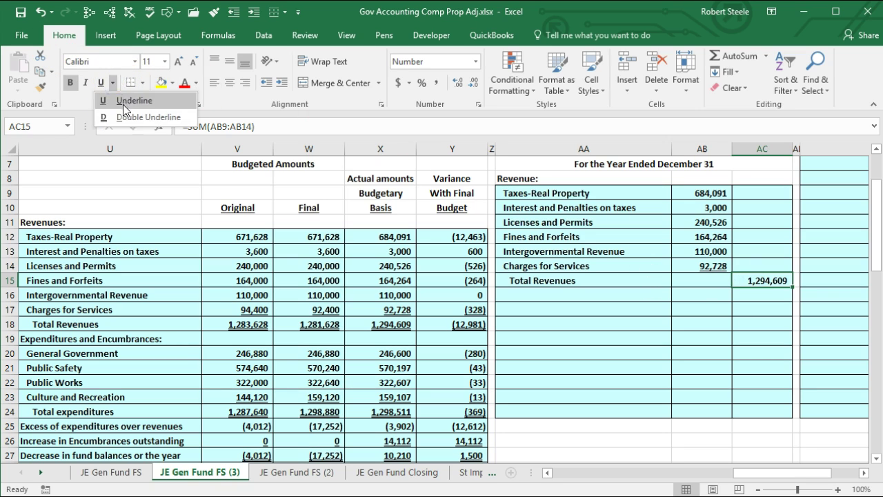
click(145, 117)
Enter the section heading "Expenditures:" in AA16, below Total Revenues
click(668, 339)
click(555, 294)
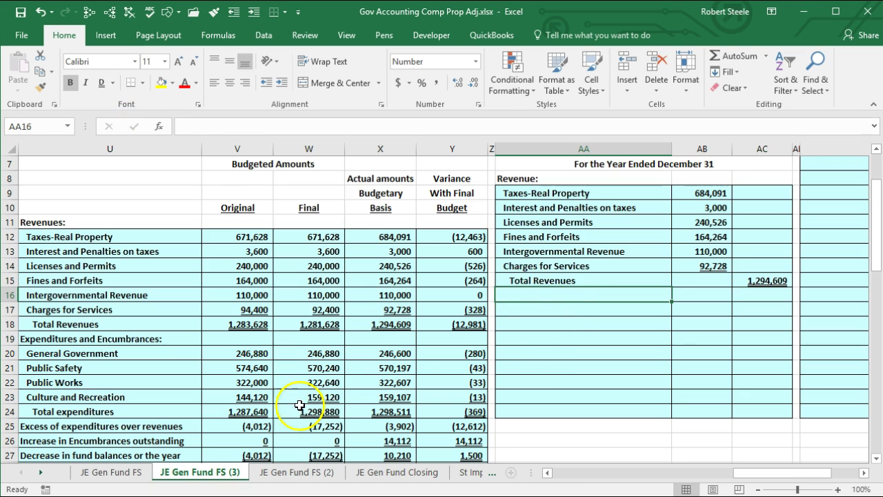
text(Expenditures:)
key(Return)
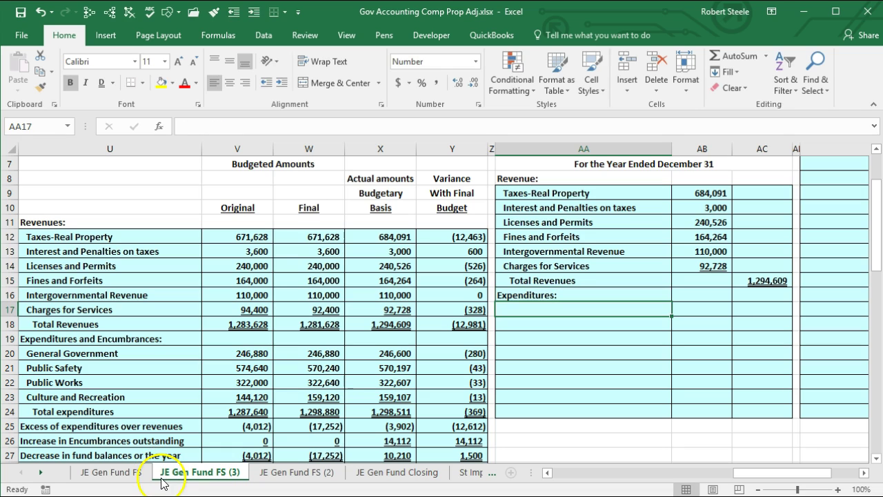
Change the fill of T24, the marker cell beside the trial balance's Revenues row, to green
drag(754, 473, 668, 477)
right_click(797, 418)
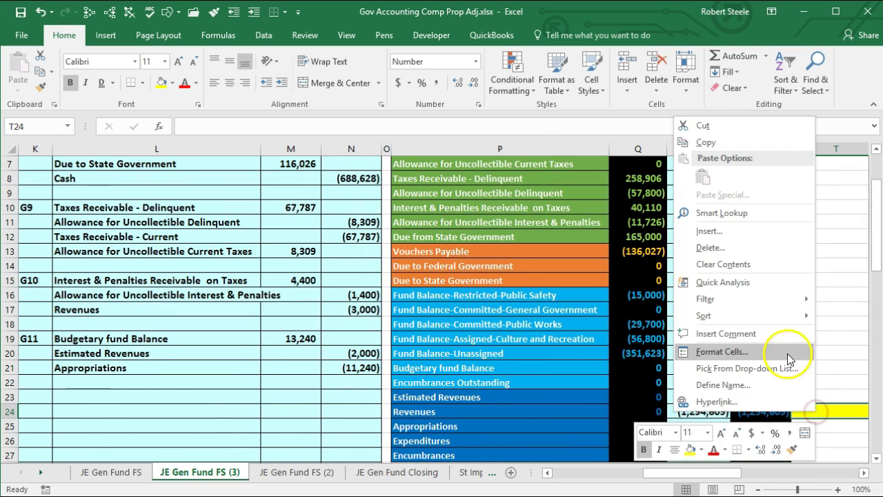
click(702, 448)
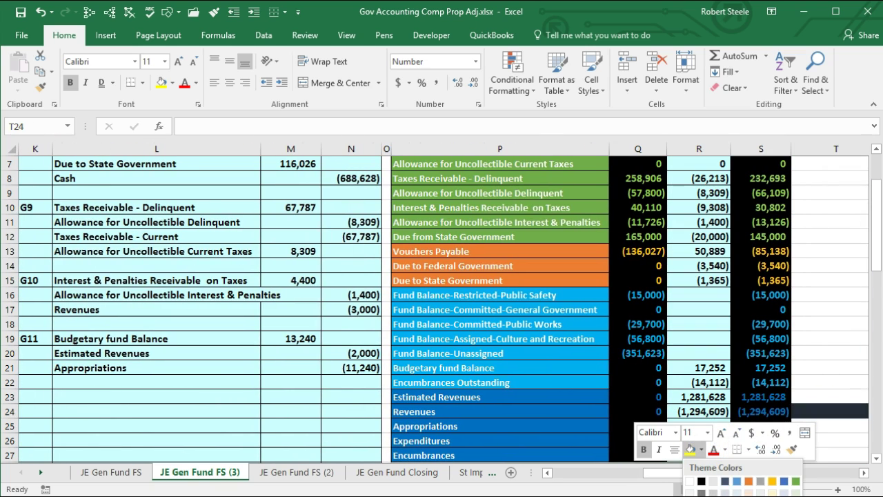
click(731, 495)
scroll(527, 452, right, 4)
click(484, 427)
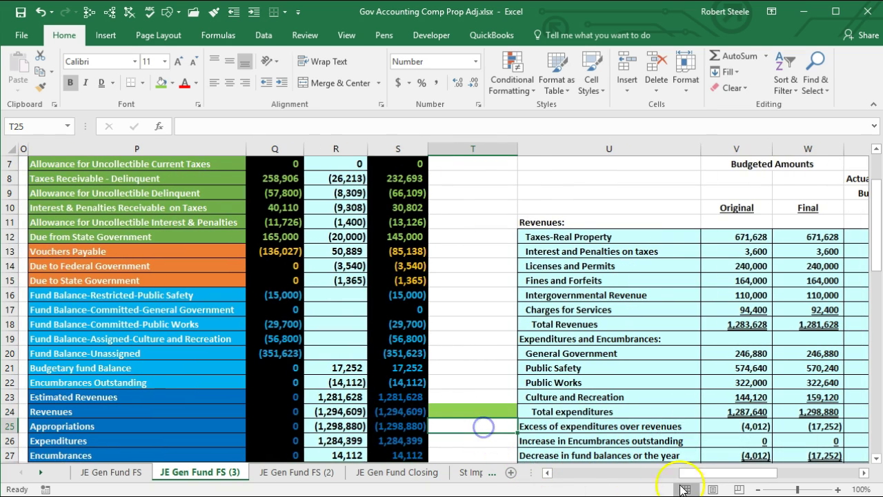
Fill T26, the marker cell beside the trial balance's Expenditures row, with yellow
click(548, 475)
scroll(507, 446, down, 1)
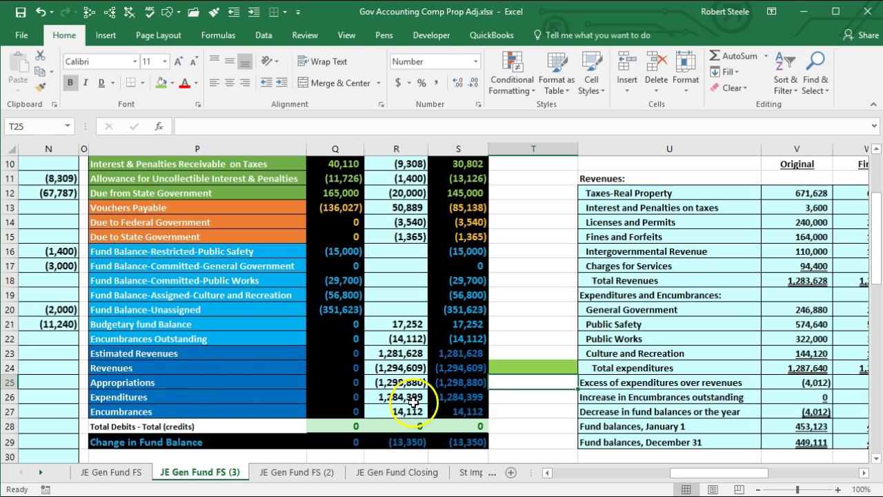
click(518, 401)
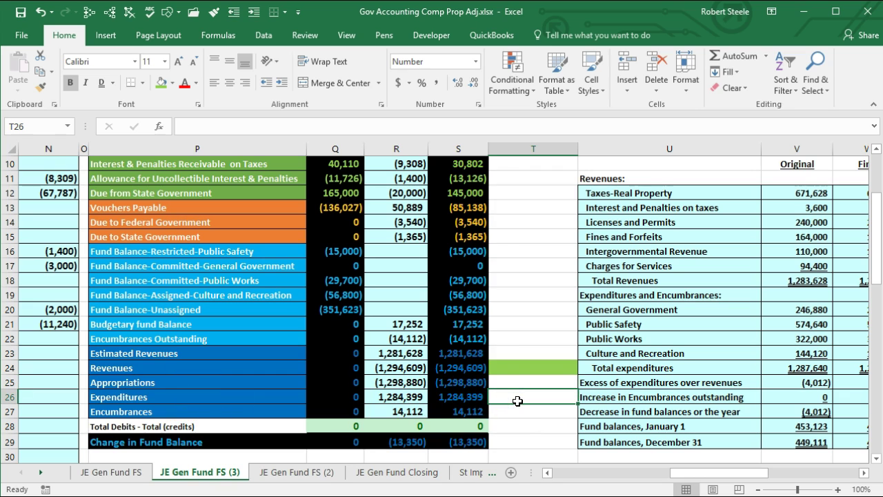
right_click(518, 401)
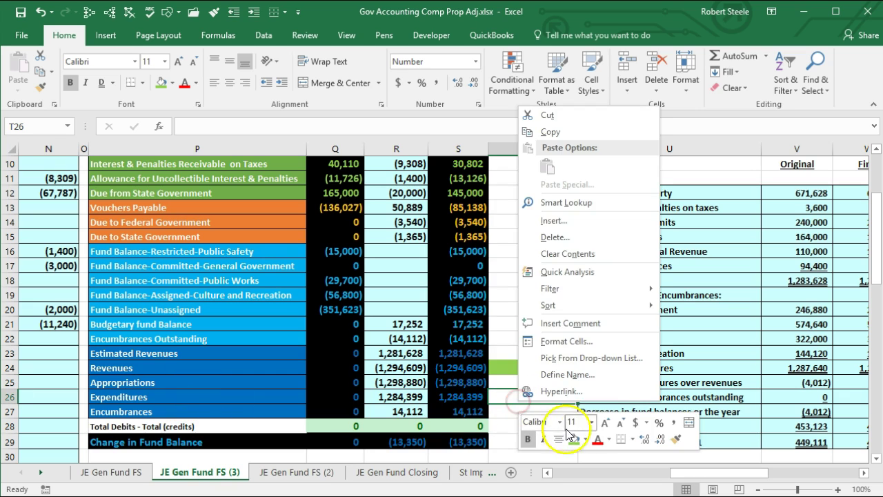
click(69, 28)
click(586, 439)
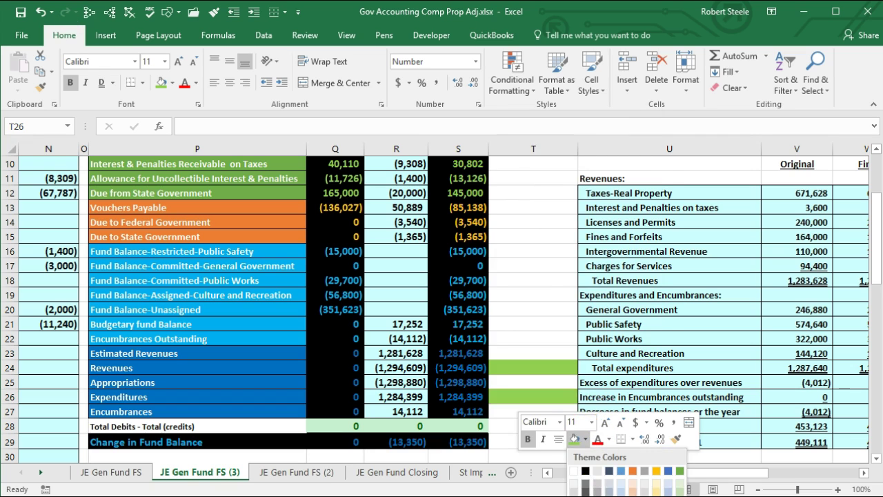
click(607, 483)
Trace the precedents of the Expenditures amount in R26 and examine the journal entries that feed it
click(414, 397)
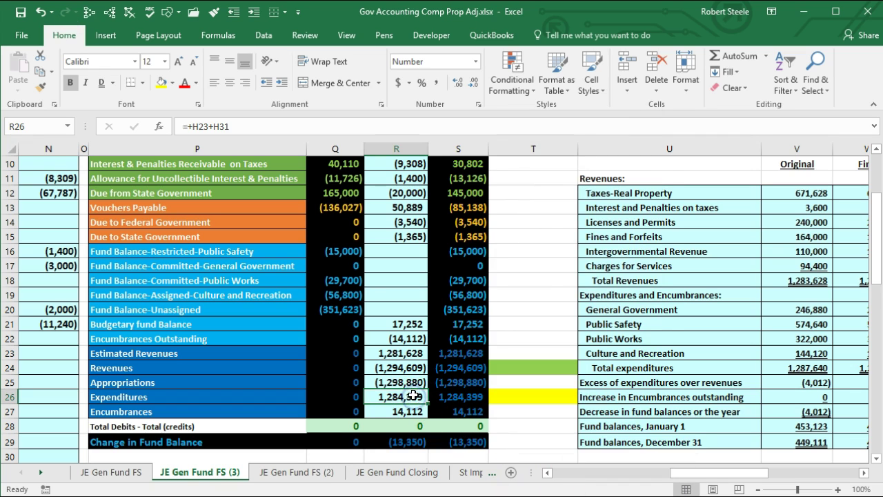
click(89, 12)
drag(741, 473, 654, 475)
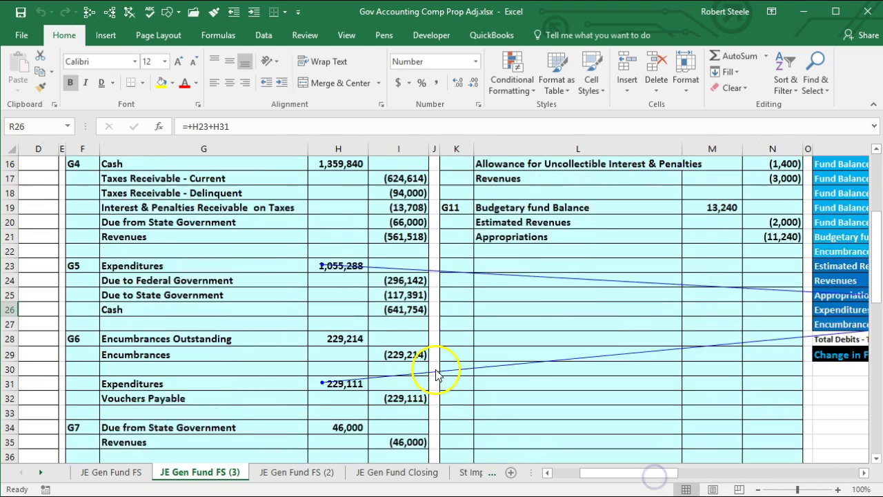
scroll(436, 375, down, 1)
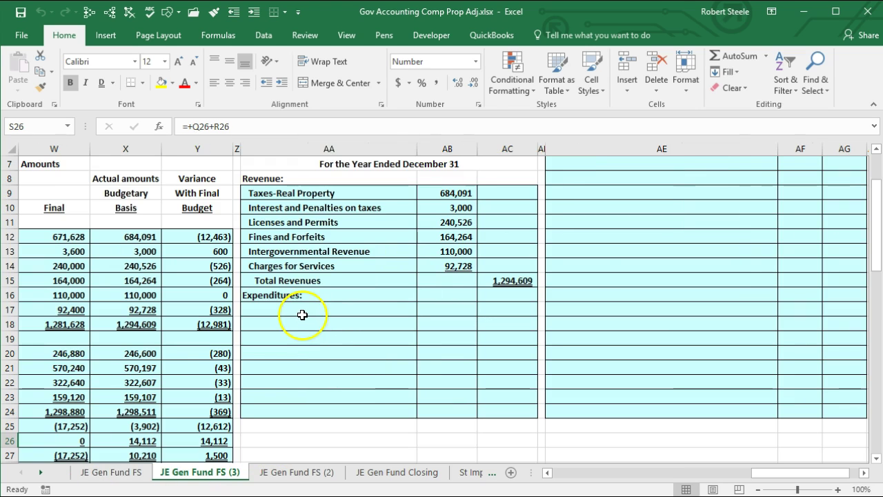
Link AA17, below the Expenditures heading, to the General Government label in B11 with the formula =B11
click(302, 316)
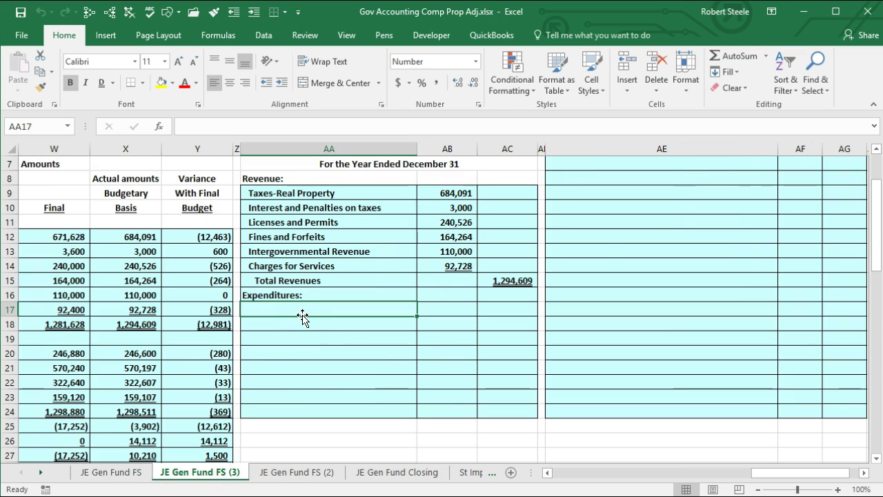
text(=)
key(Left)
key(Left)
key(Left)
key(Left)
key(Left)
key(Left)
key(Left)
key(Left)
key(Left)
key(Left)
key(Left)
key(Left)
key(Left)
key(Left)
key(Left)
key(Left)
key(Left)
key(Left)
key(Left)
key(Left)
key(Left)
key(Left)
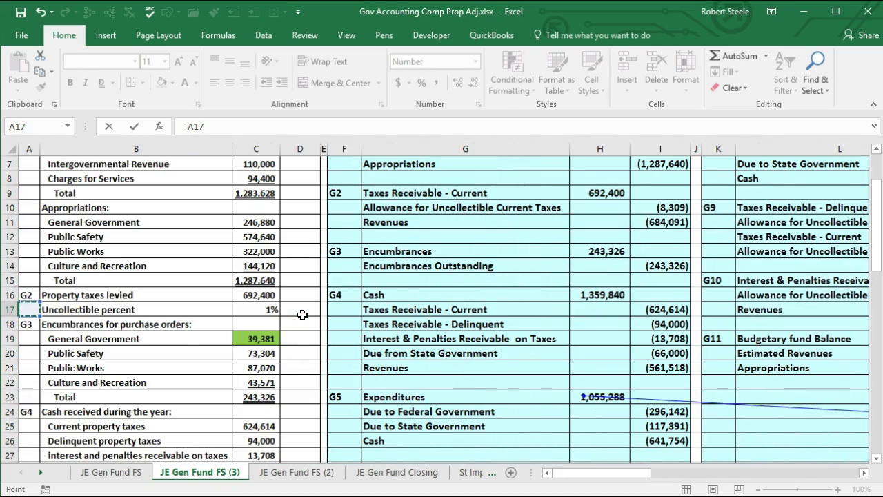
scroll(302, 314, up, 2)
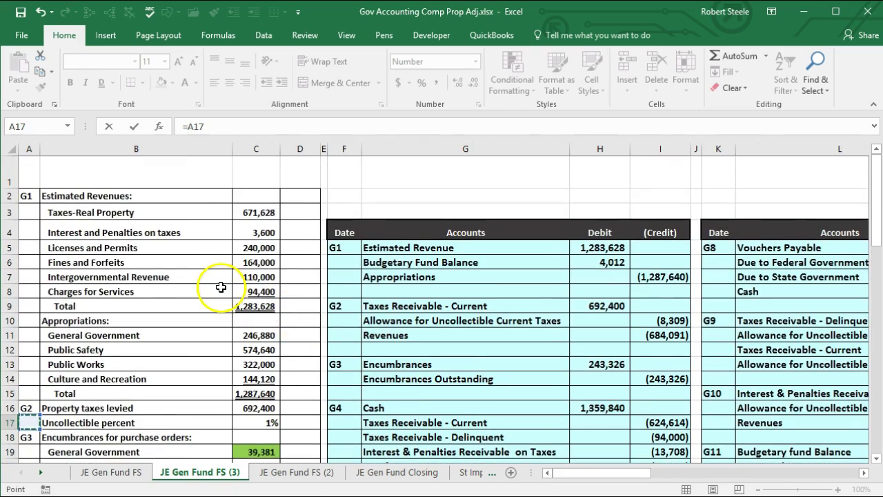
click(133, 346)
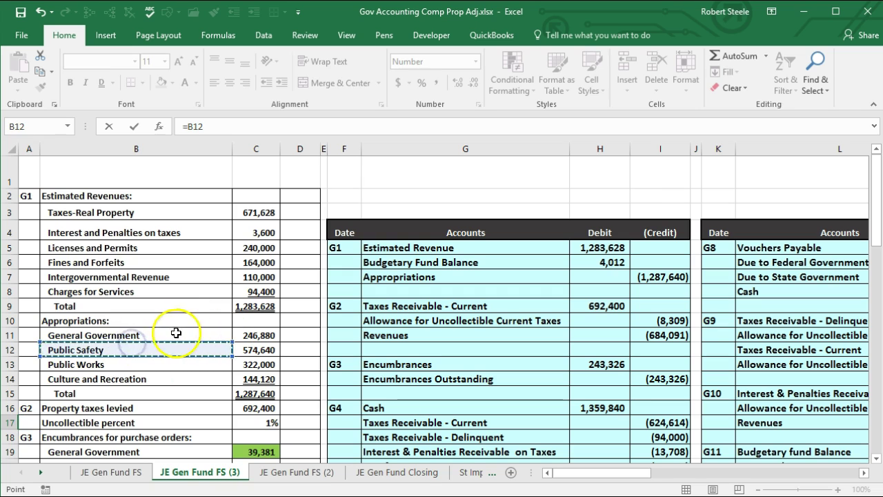
click(201, 334)
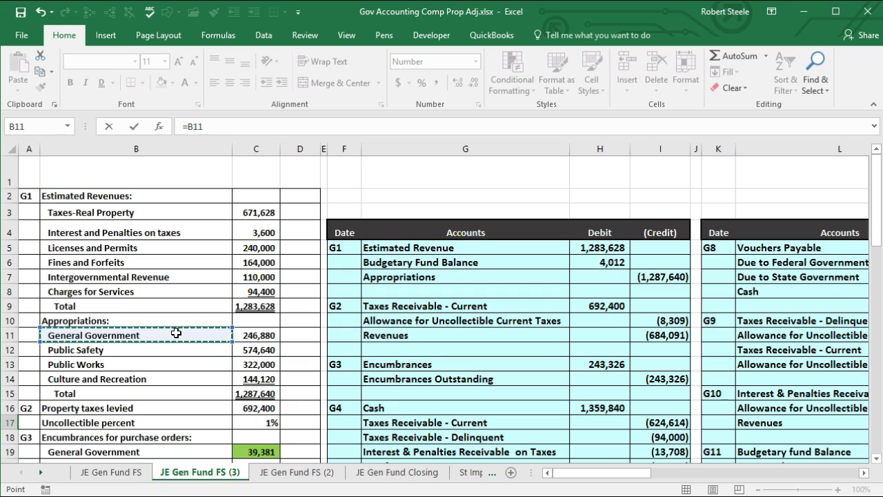
key(Return)
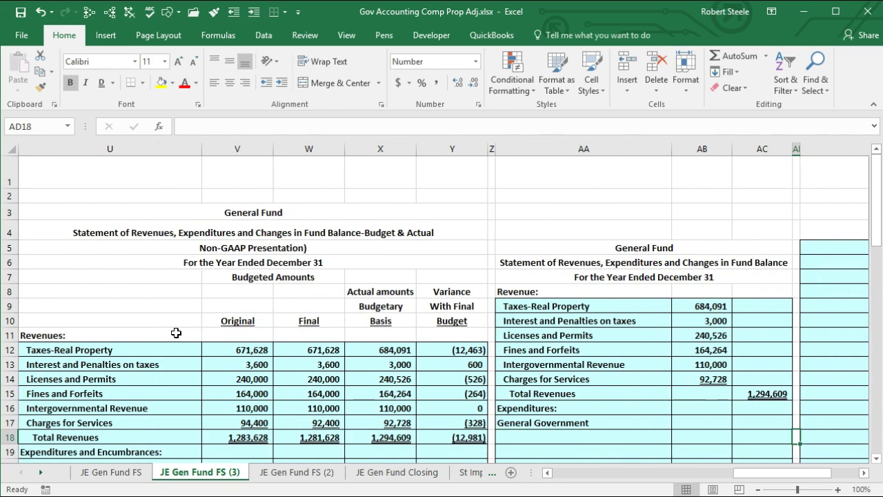
Fill the AA17 label formula down through AA20 and indent the four expenditure labels one level
scroll(319, 346, down, 2)
click(659, 310)
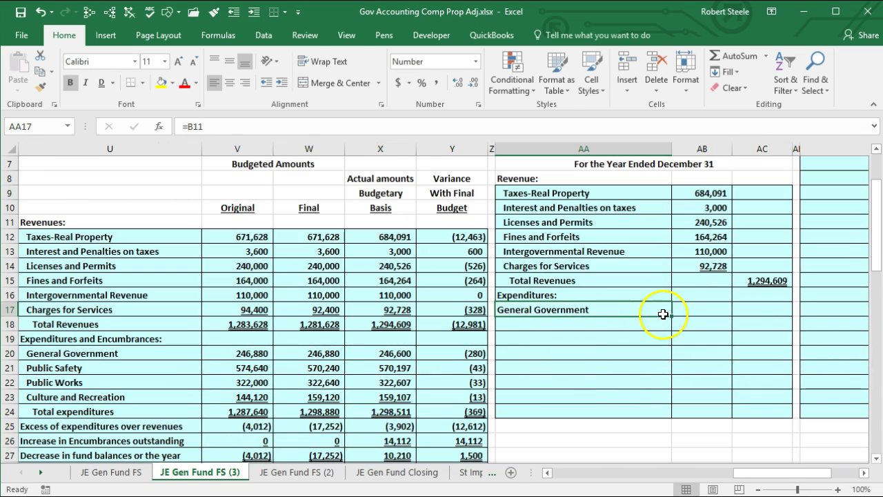
drag(671, 318, 669, 353)
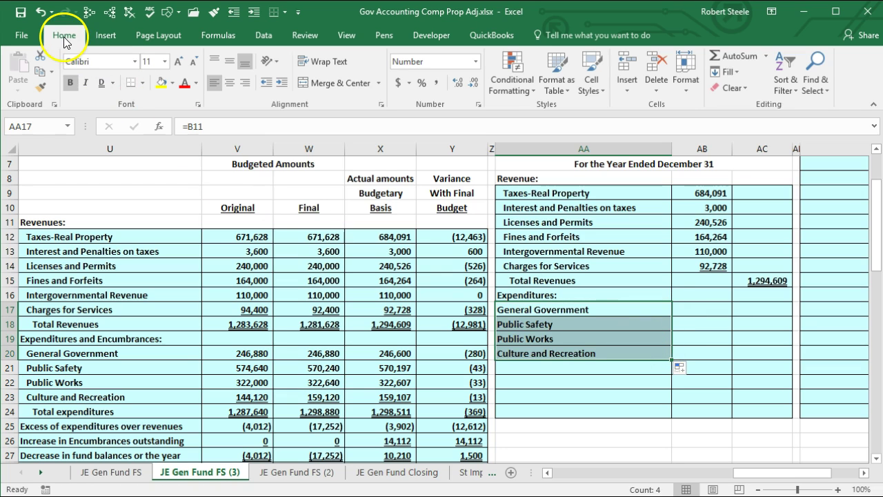
click(282, 83)
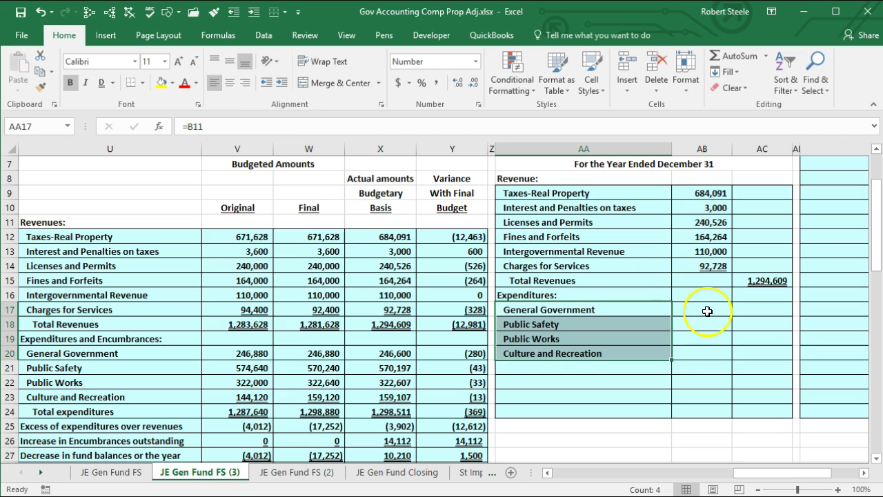
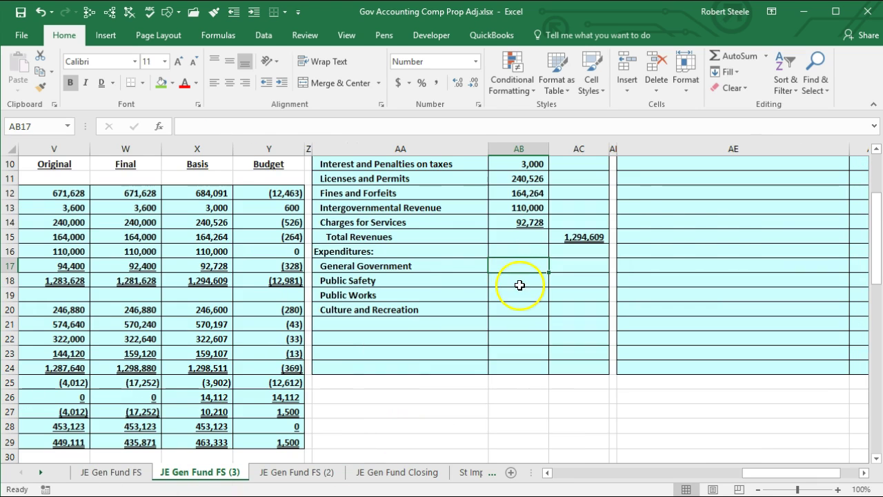
Enter the General Government expenditures in AB17 as =C36+C47, adding its payroll and invoice amounts
text(=)
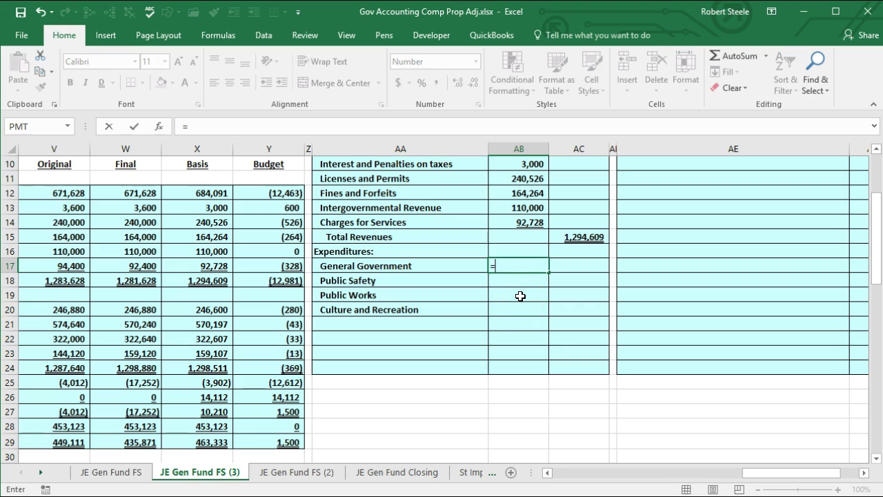
key(Left)
key(Left)
key(Left)
key(Left)
key(Left)
key(Left)
key(Left)
key(Left)
key(Left)
key(Left)
key(Left)
key(Left)
key(Left)
key(Left)
key(Left)
key(Left)
key(Left)
key(Left)
key(Left)
key(Left)
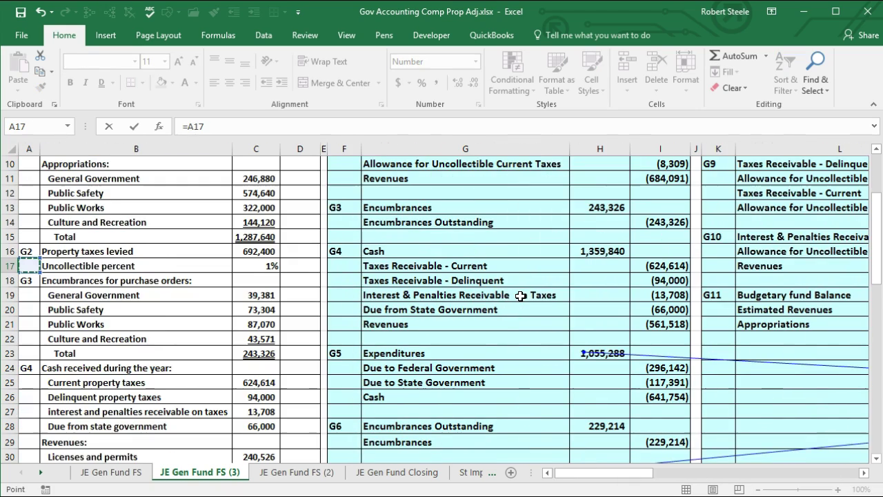
scroll(521, 295, down, 2)
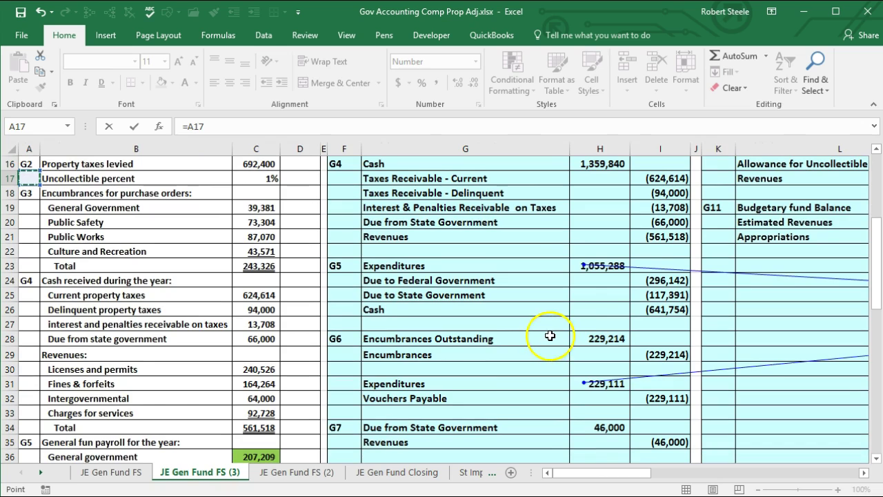
scroll(550, 332, down, 1)
scroll(483, 245, down, 2)
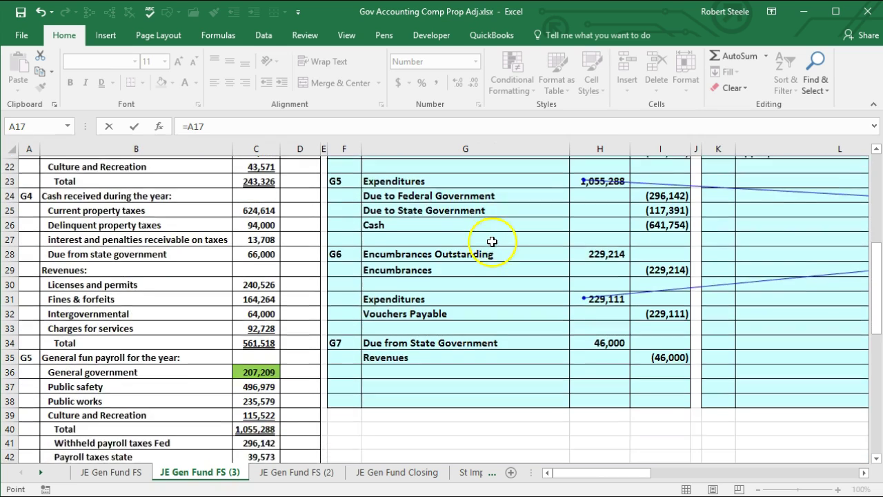
scroll(475, 268, down, 1)
click(257, 282)
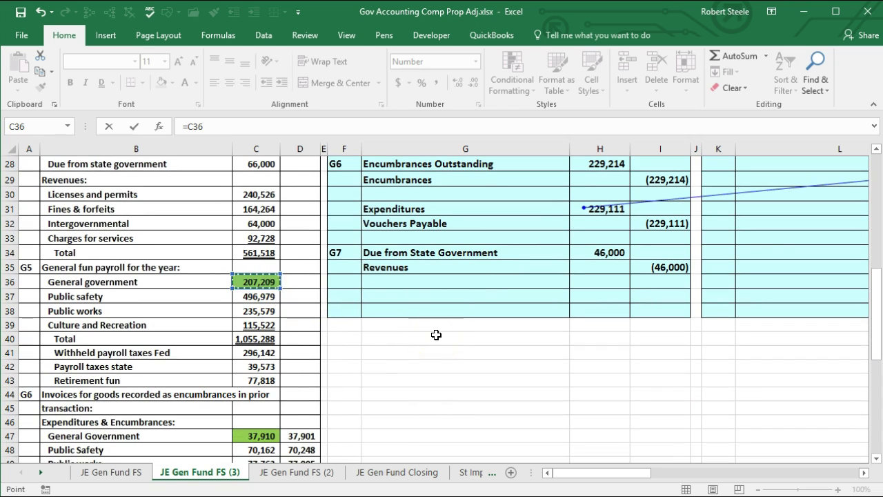
text(+)
scroll(436, 335, down, 1)
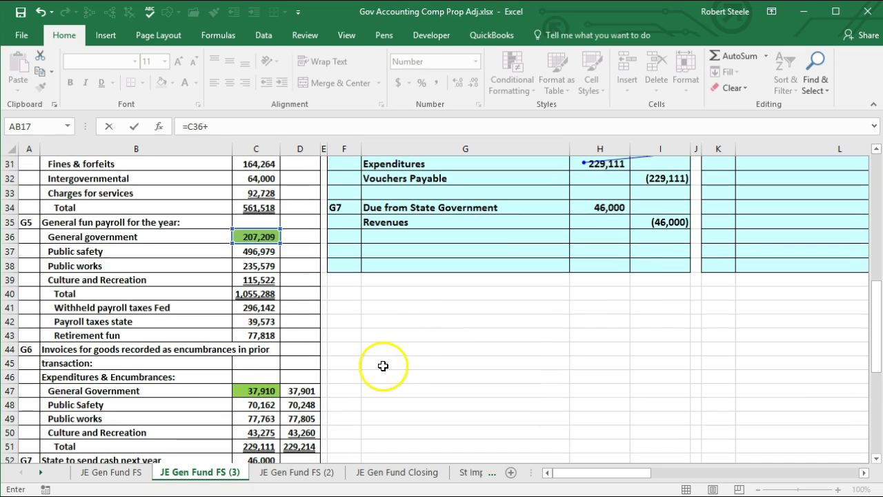
click(257, 391)
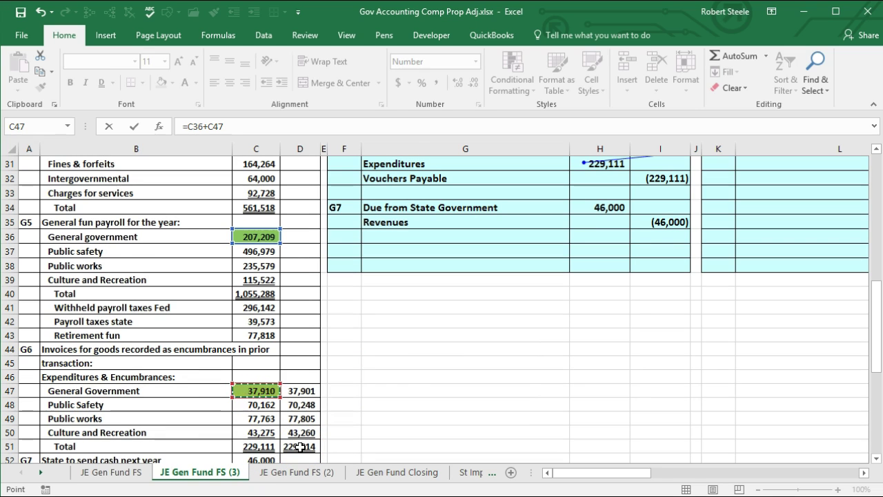
key(Return)
key(Up)
key(Up)
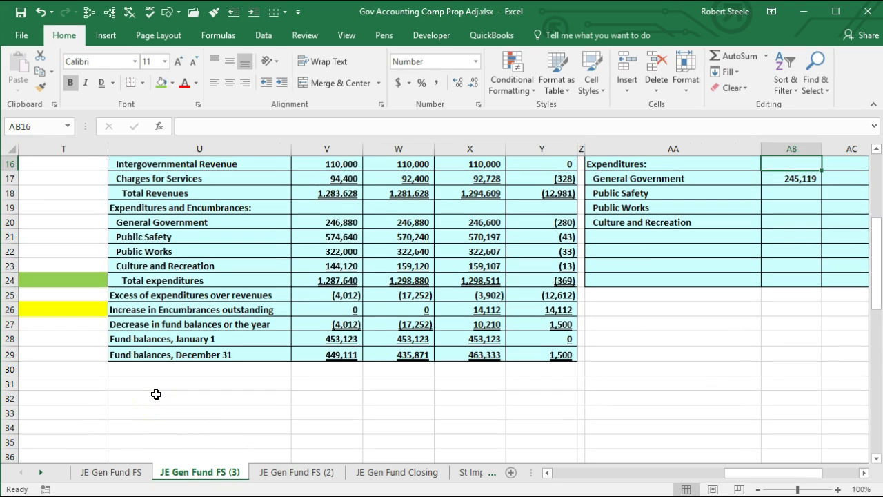
Enter the Public Safety expenditures in AB18 as =C37+C48, adding its payroll and invoice amounts
key(Down)
key(Down)
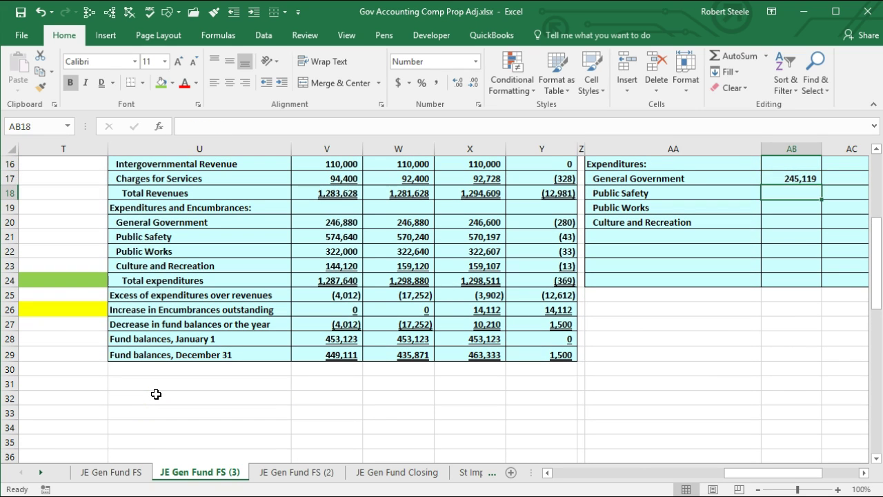
text(=)
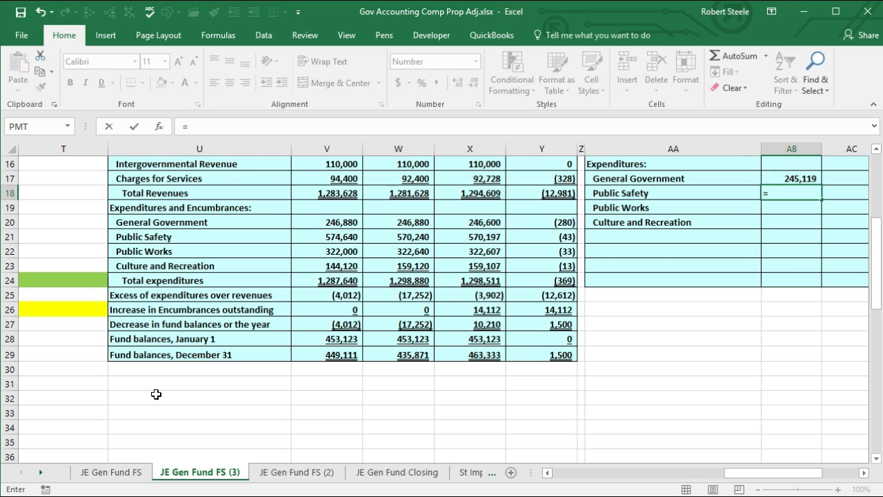
key(Left)
key(Left)
key(Left)
key(Left)
key(Left)
key(Left)
key(Left)
key(Left)
key(Left)
key(Left)
key(Left)
key(Left)
key(Left)
key(Left)
key(Left)
key(Left)
key(Left)
key(Left)
key(Left)
key(Left)
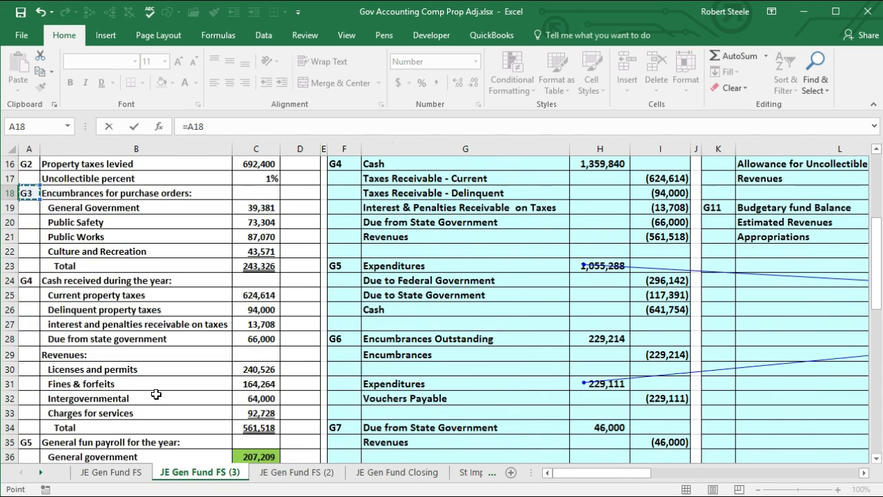
scroll(150, 291, down, 2)
scroll(149, 291, down, 1)
click(250, 340)
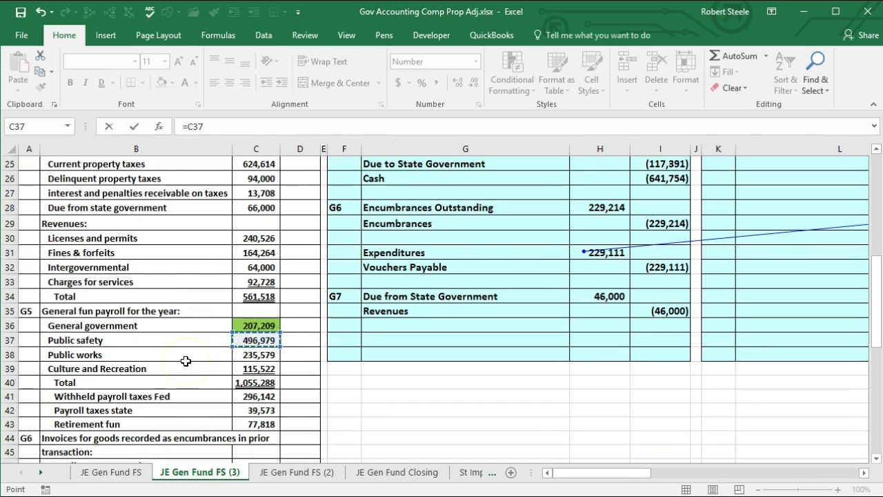
scroll(186, 361, down, 2)
text(+)
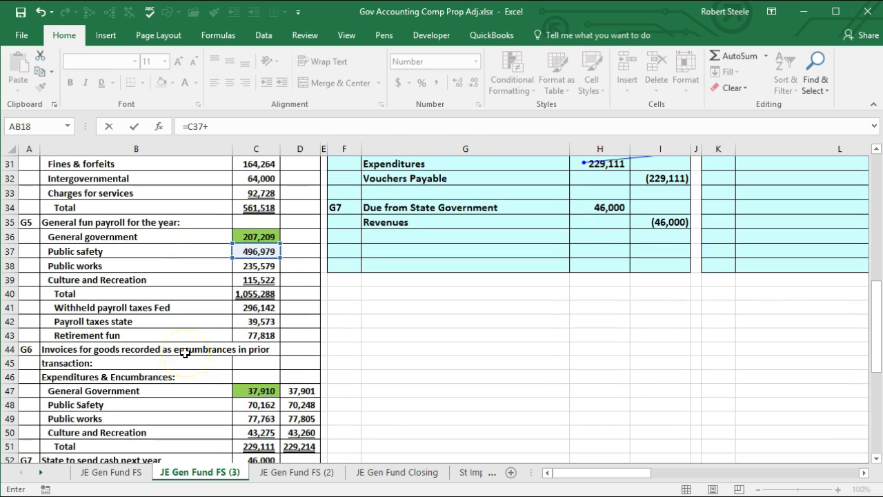
click(256, 405)
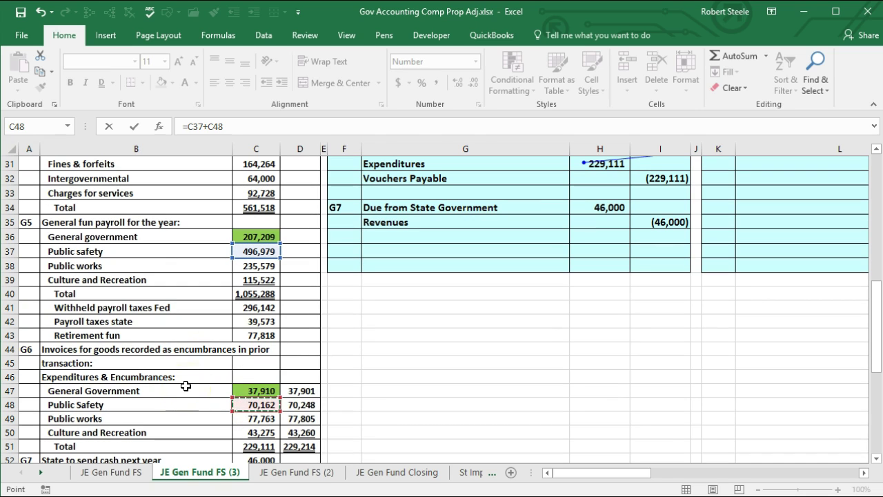
key(Return)
key(Up)
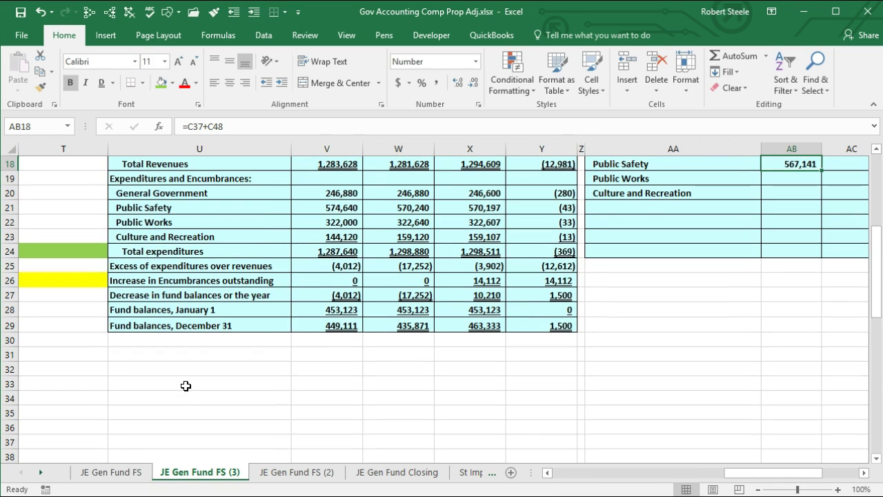
Enter the Public Works expenditures in AB19 as =C38+C49, adding its payroll and invoice amounts
key(Down)
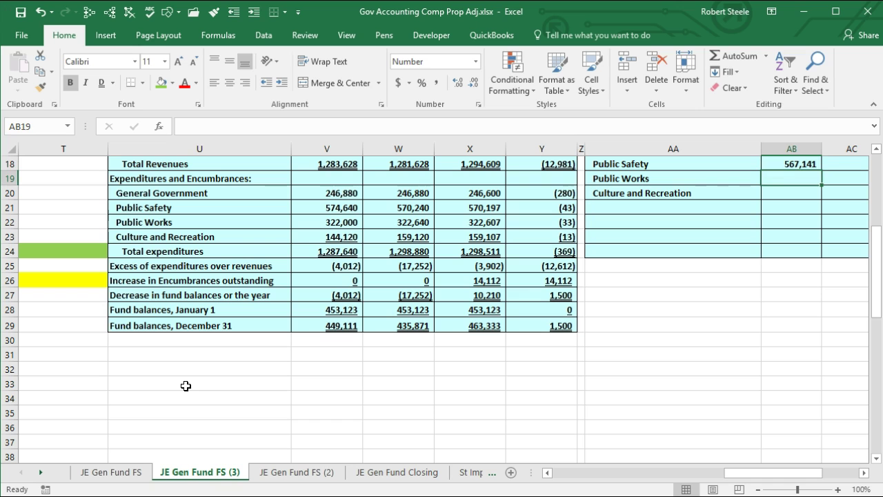
text(=)
key(Left)
key(Left)
key(Left)
key(Left)
key(Left)
key(Left)
key(Left)
key(Left)
key(Left)
key(Left)
key(Left)
key(Left)
key(Left)
key(Left)
key(Left)
key(Left)
key(Left)
key(Left)
key(Left)
key(Left)
key(Left)
key(Left)
key(Left)
key(Left)
key(Left)
key(Left)
key(Left)
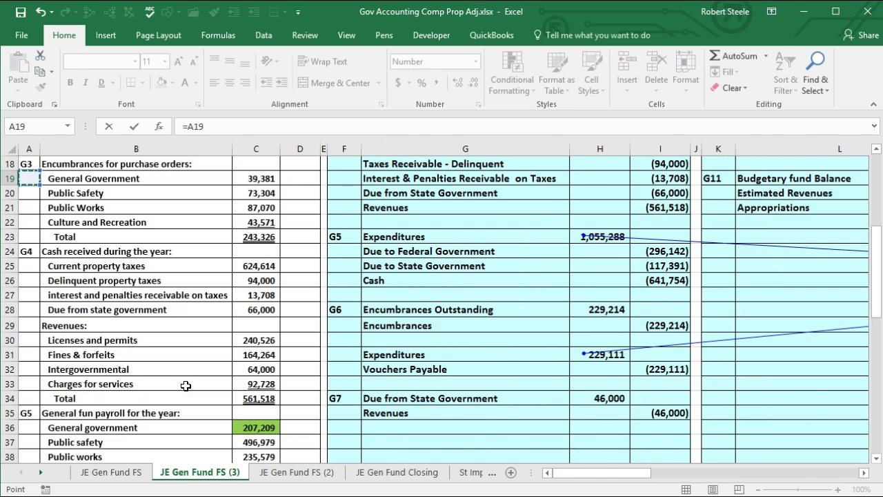
scroll(186, 385, down, 4)
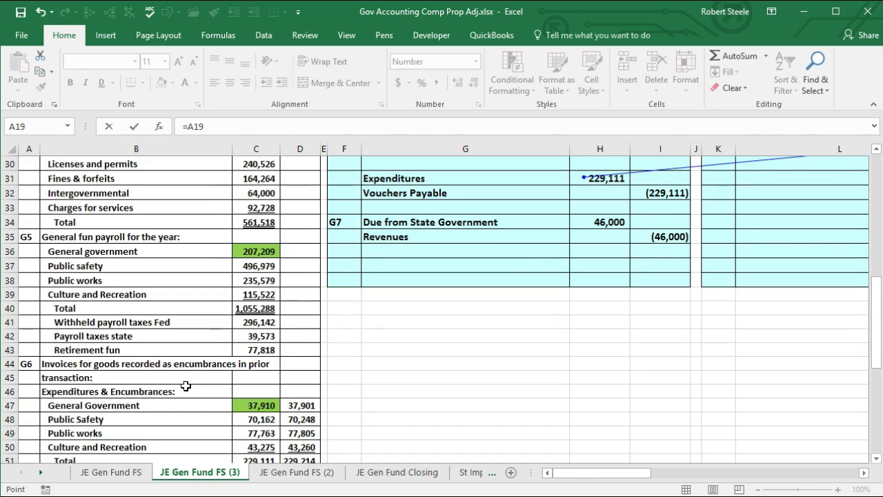
click(237, 279)
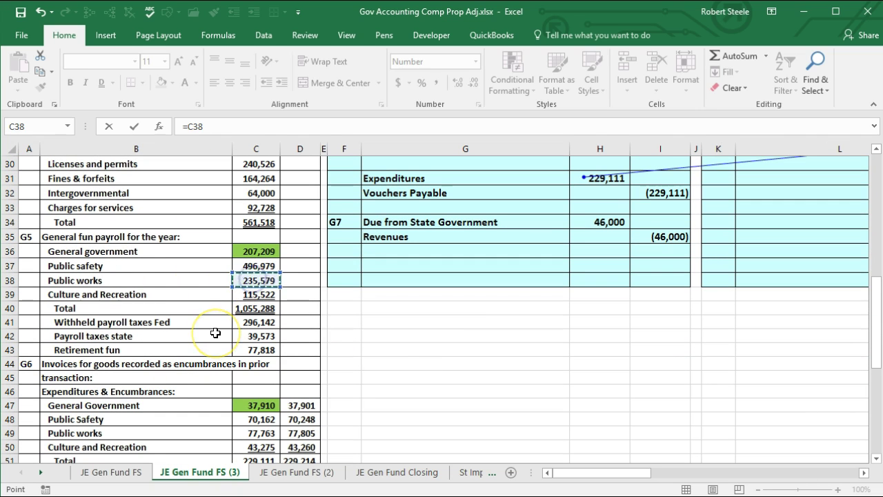
text(+)
scroll(138, 414, down, 1)
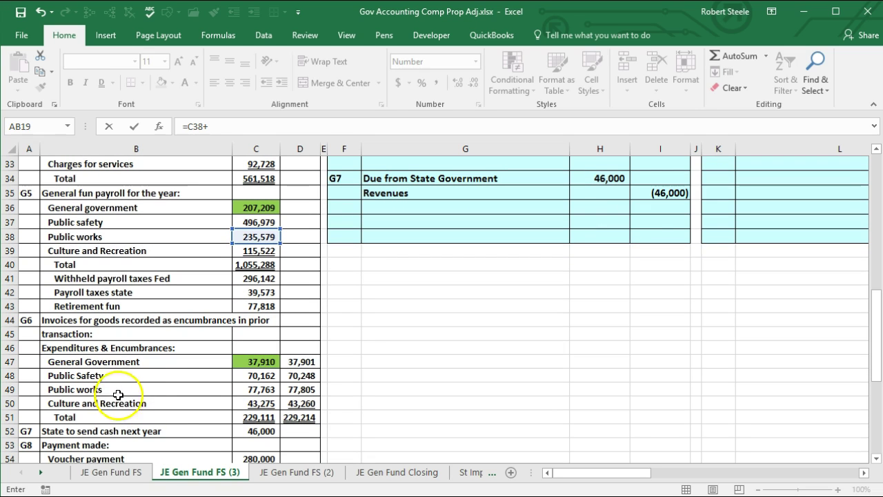
click(252, 390)
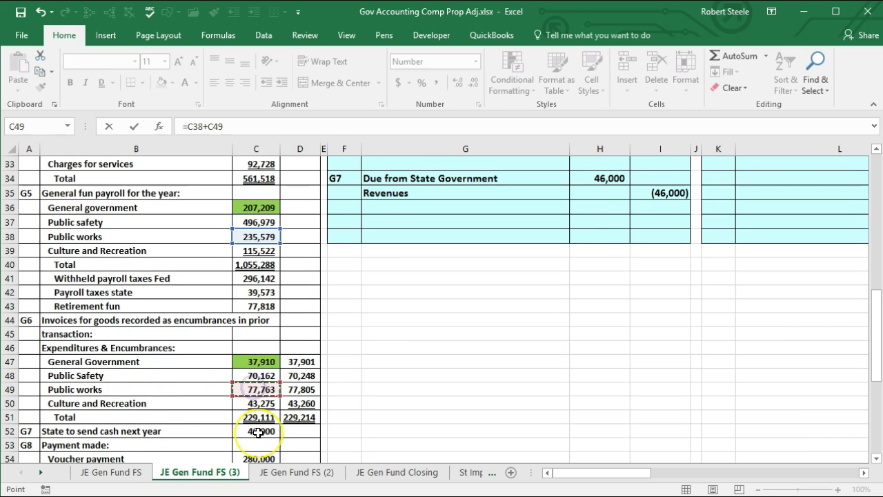
key(Return)
key(Up)
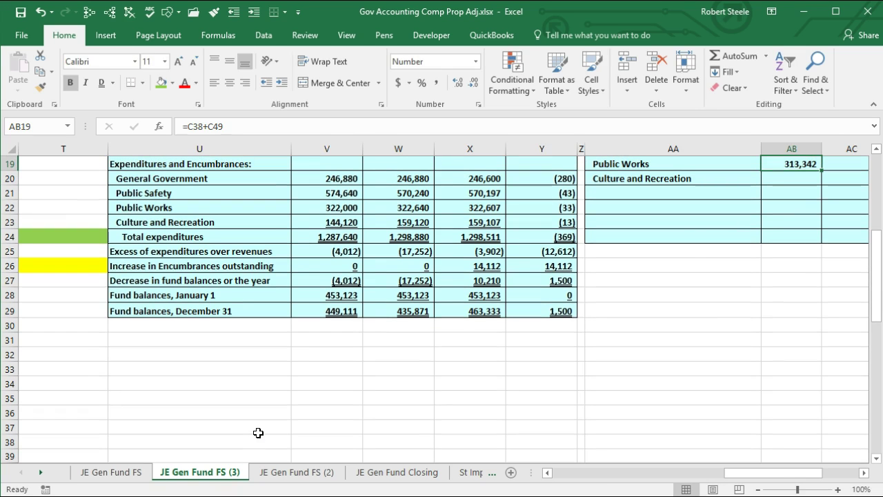
Enter the Culture and Recreation expenditures in AB20 as =C39+C50, adding its payroll and invoice amounts
key(Down)
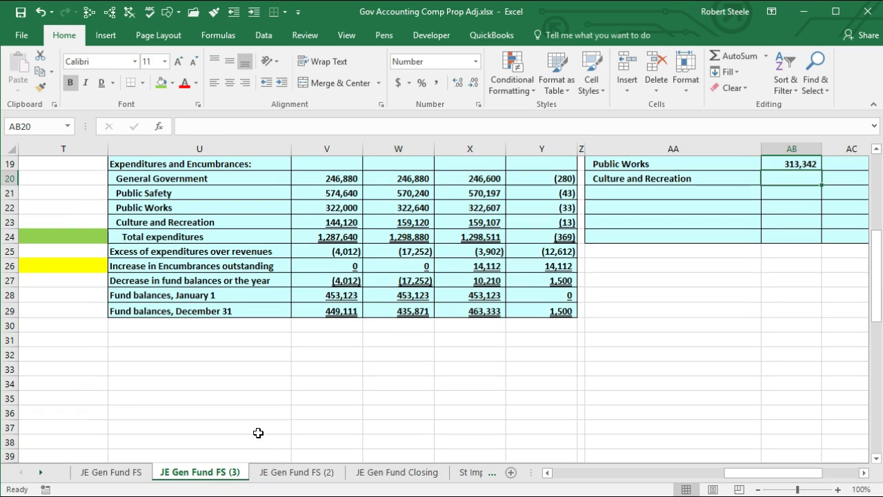
text(=)
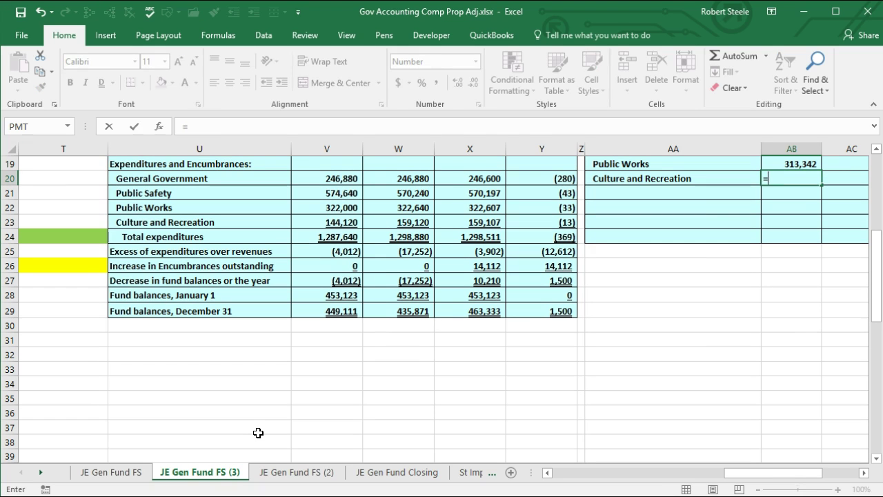
key(Left)
key(Left)
key(Left)
key(Left)
key(Left)
key(Left)
key(Left)
key(Left)
key(Left)
key(Left)
key(Left)
key(Left)
key(Left)
key(Left)
key(Left)
key(Left)
key(Left)
key(Left)
key(Left)
key(Left)
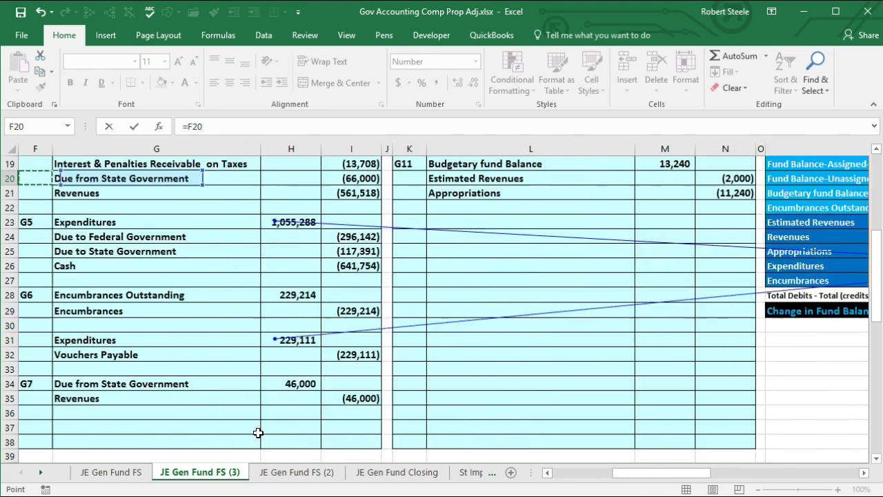
scroll(257, 432, down, 2)
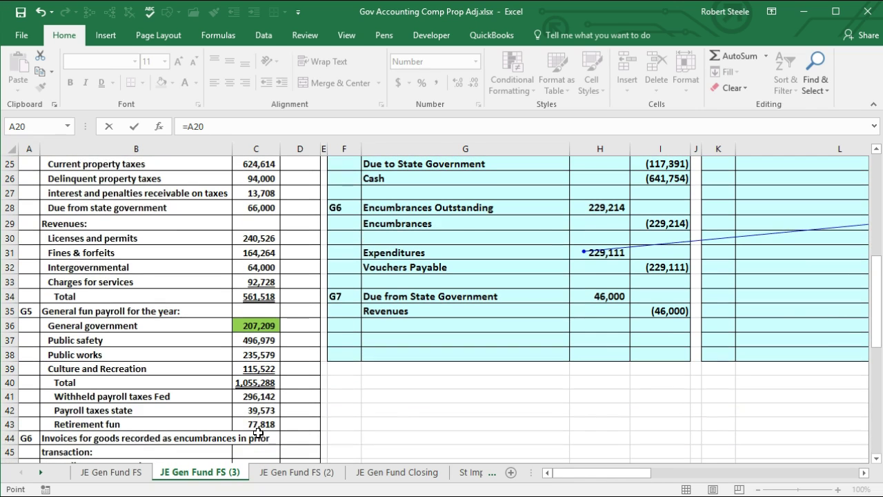
click(256, 372)
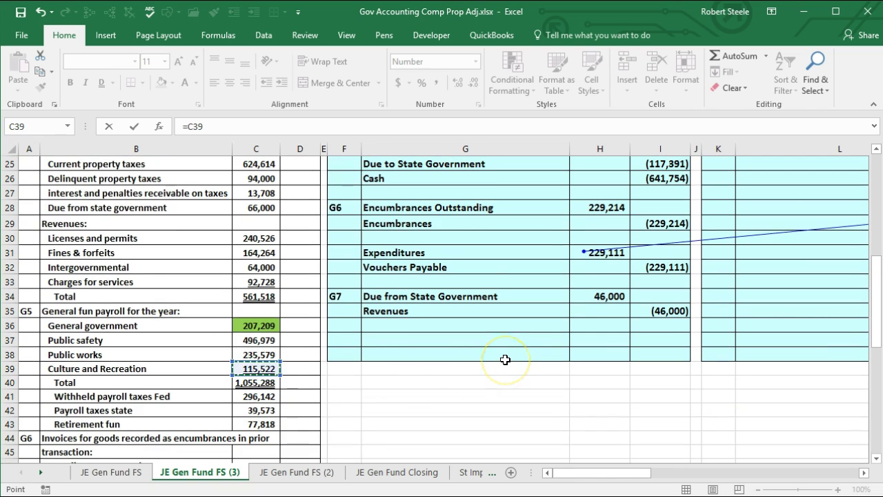
scroll(506, 360, down, 2)
text(+)
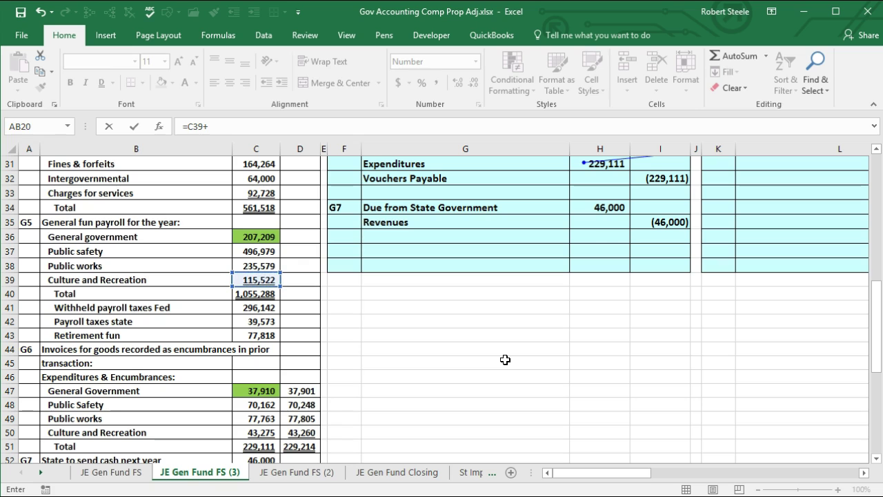
click(270, 430)
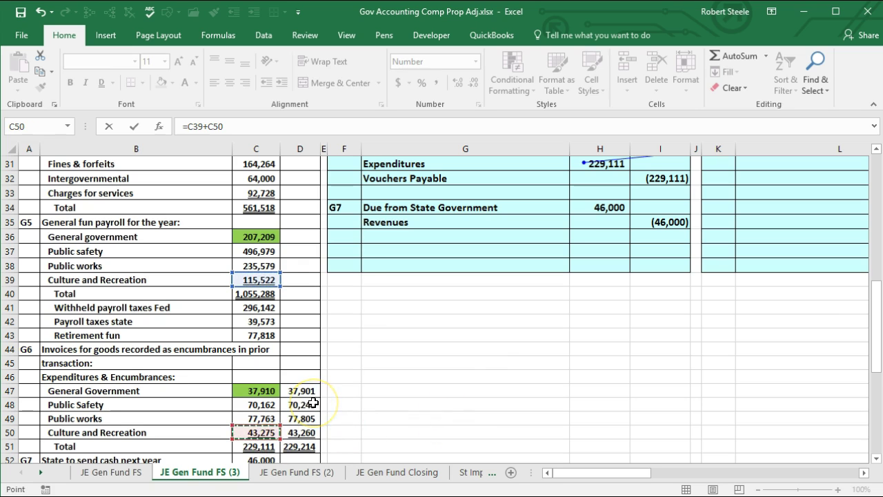
key(Return)
key(Up)
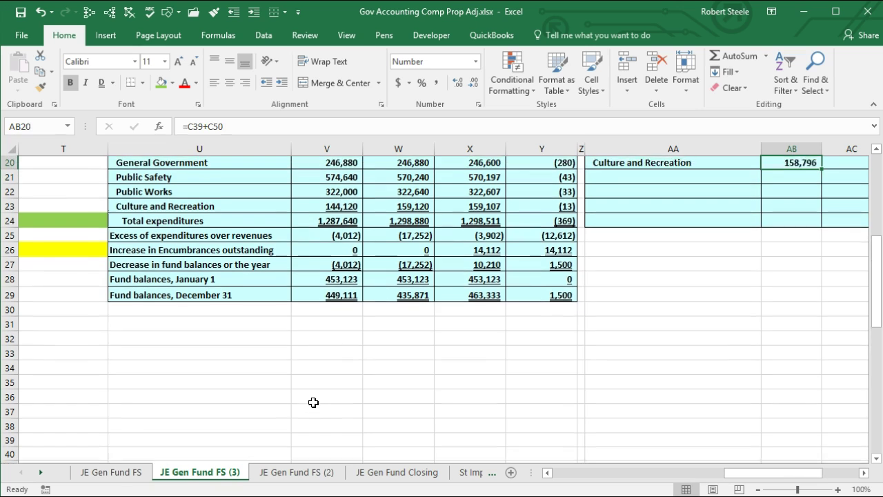
Total the four expenditure amounts in AC21 with a SUM of AB17:AB20
key(Right)
key(Right)
key(Up)
key(Up)
key(Up)
key(Up)
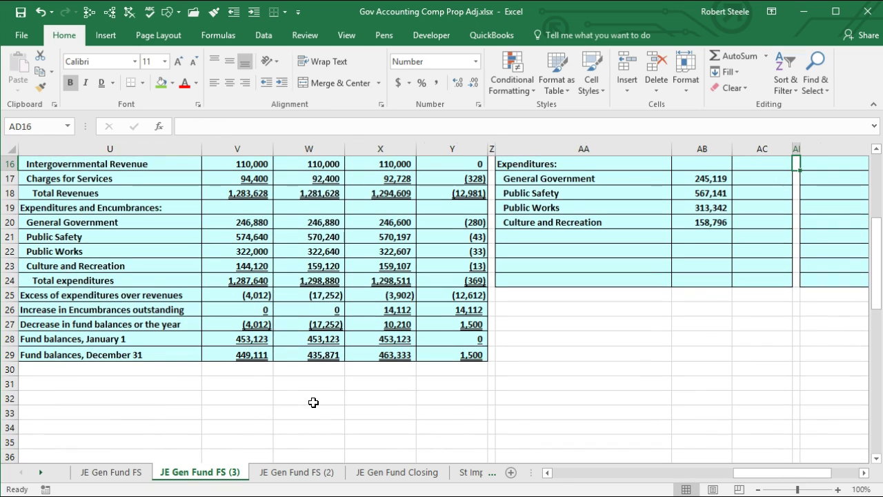
key(Down)
key(Down)
key(Down)
key(Down)
key(Down)
key(Left)
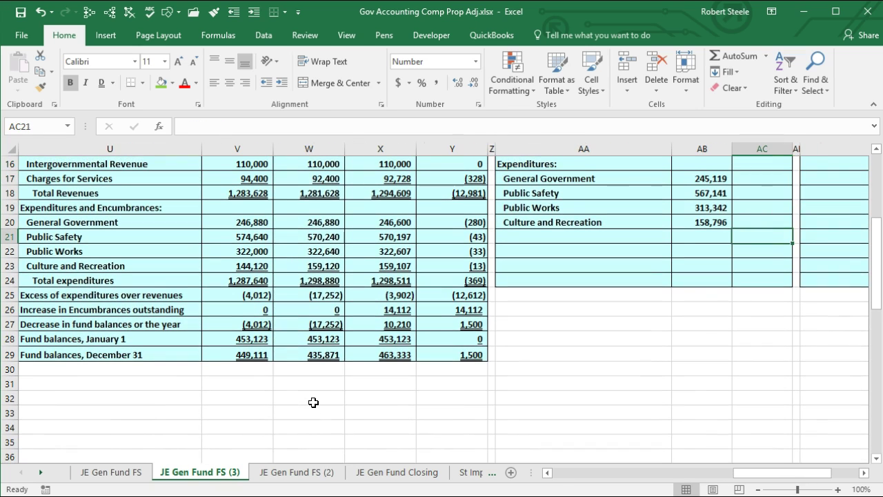
text(=sum()
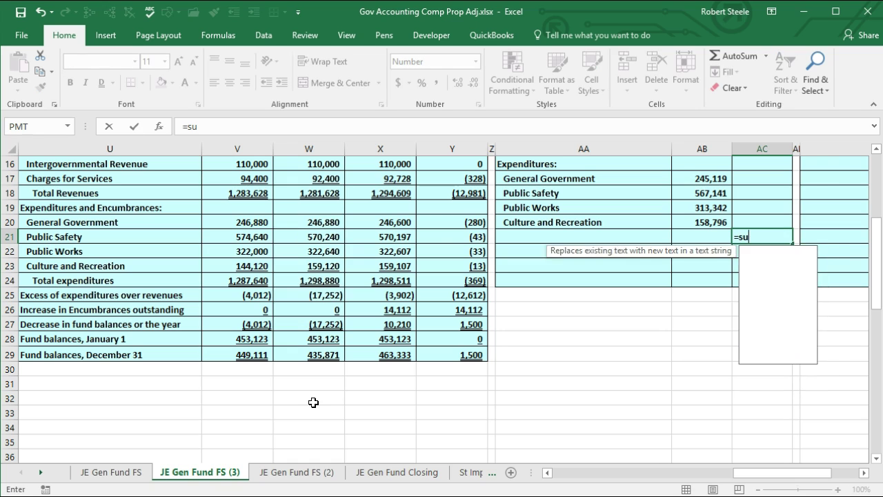
key(Left)
key(Up)
key(shift+Up)
key(shift+Up)
key(shift+Up)
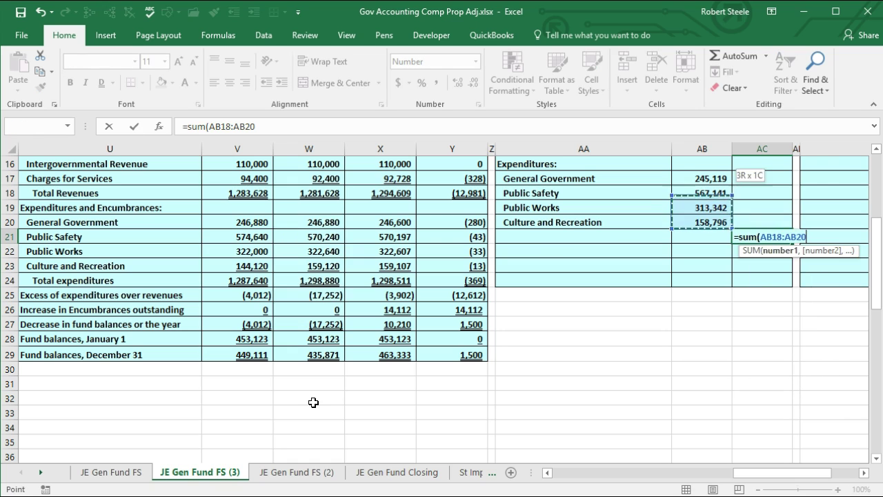
key(Return)
Label AA21 "Total expenditures" and indent it one more level
key(Left)
key(Left)
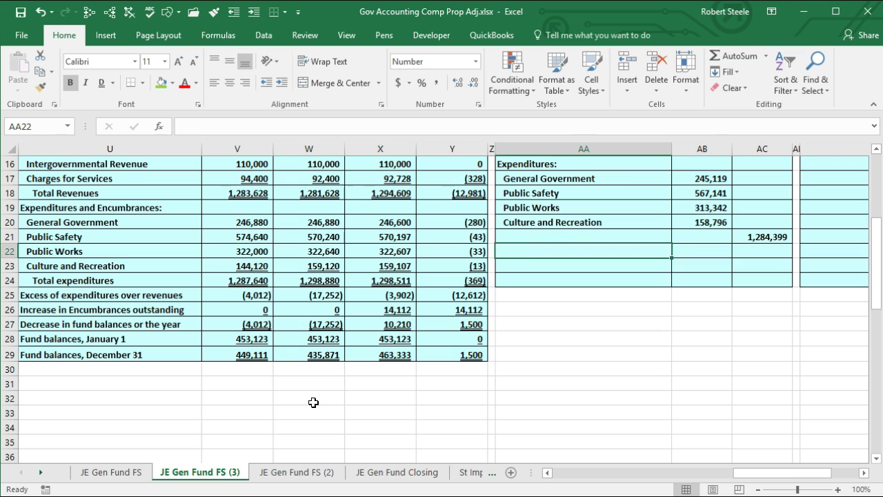
key(Up)
text(To)
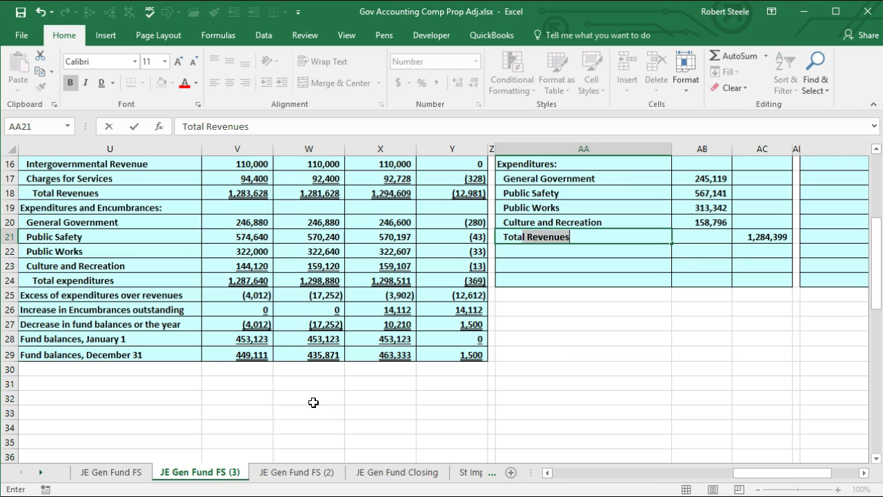
text(tal expen)
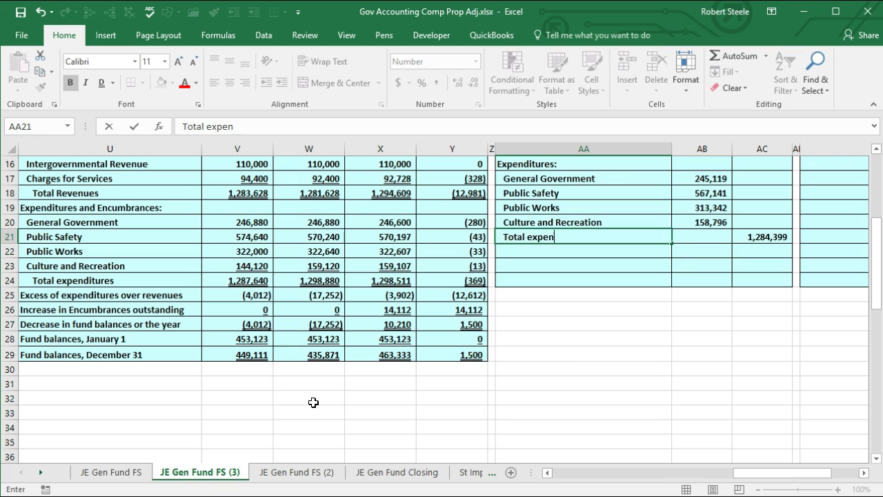
text(ditures)
key(Return)
key(Up)
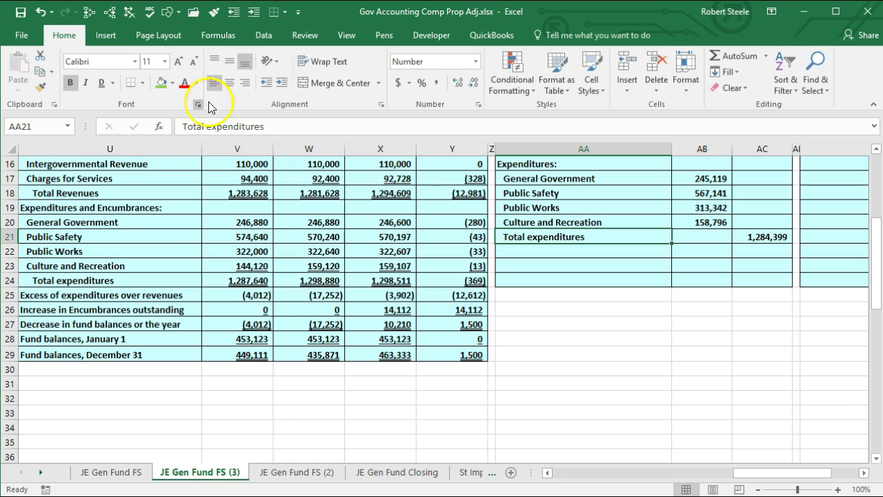
click(284, 84)
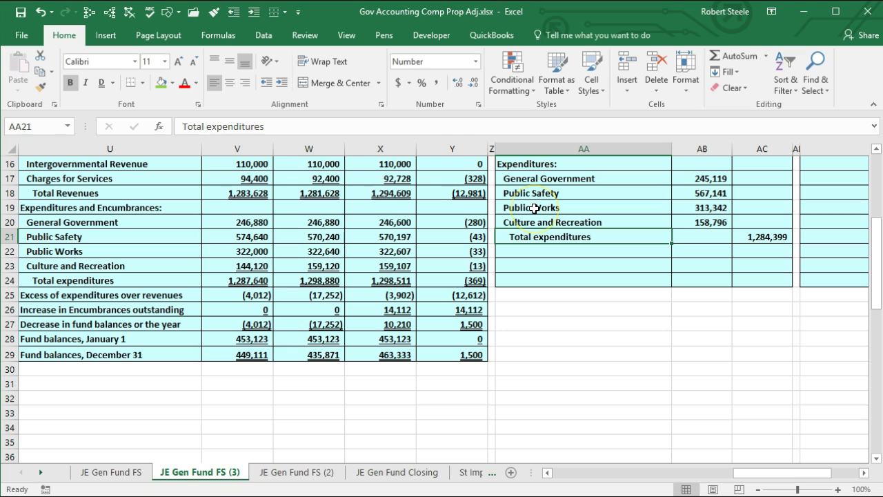
Enter the label "Change in fund balances" in AA22, below Total expenditures
click(532, 254)
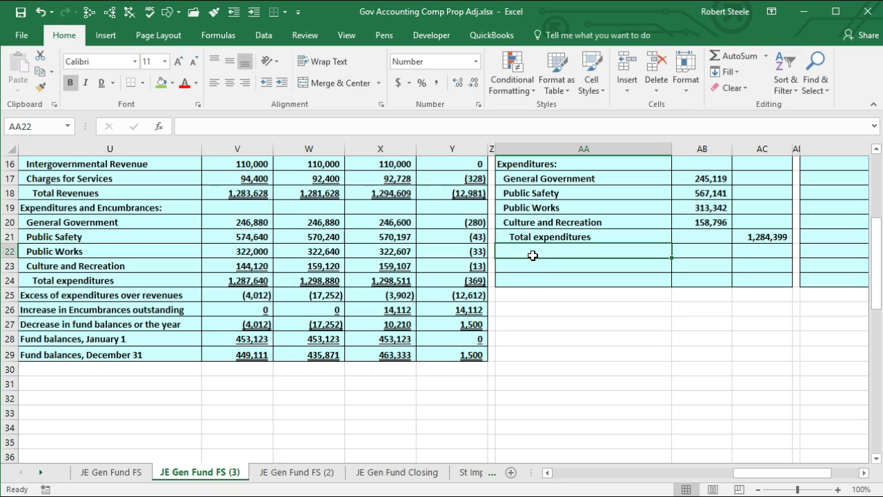
scroll(533, 255, up, 2)
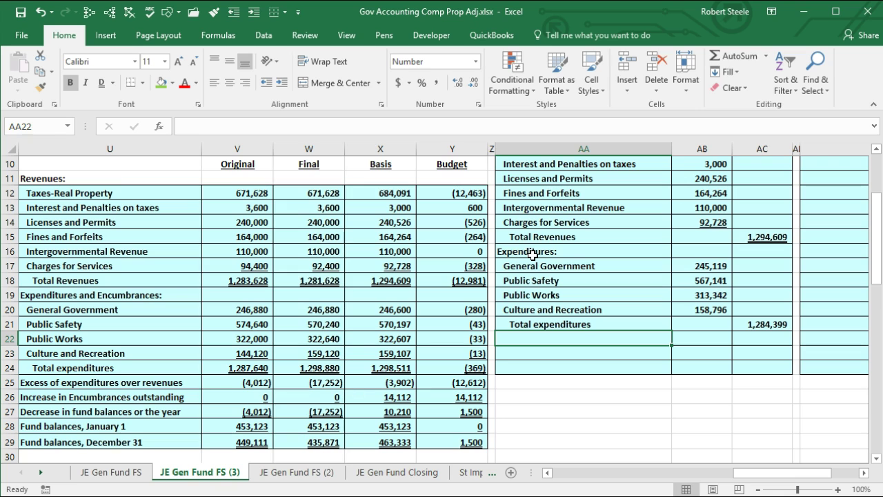
text(Changes)
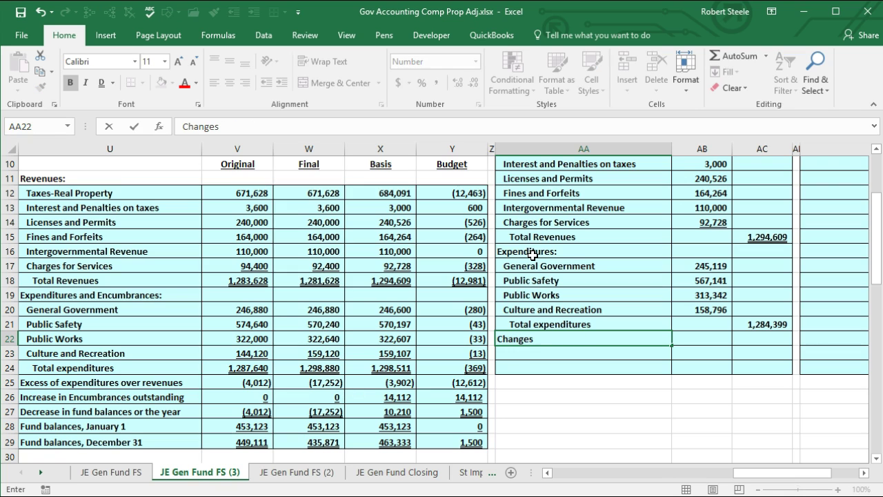
text( in)
key(BackSpace)
key(BackSpace)
key(BackSpace)
key(BackSpace)
text(in fund balance)
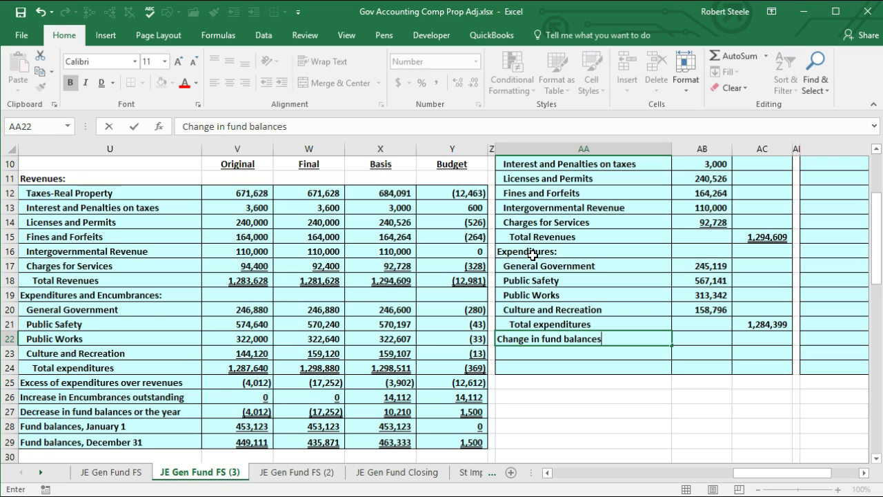
key(Return)
Calculate the change in fund balances in AC22 as =AC15-AC21, total revenues minus total expenditures
key(Right)
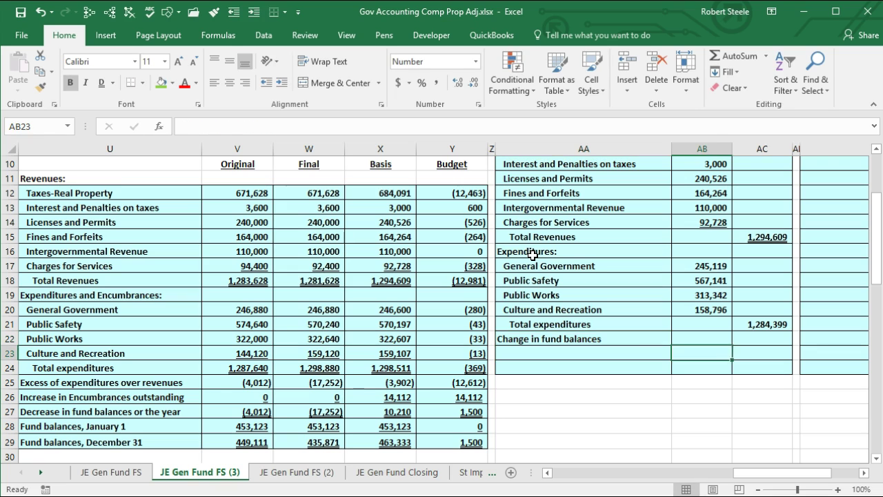
key(Up)
key(Right)
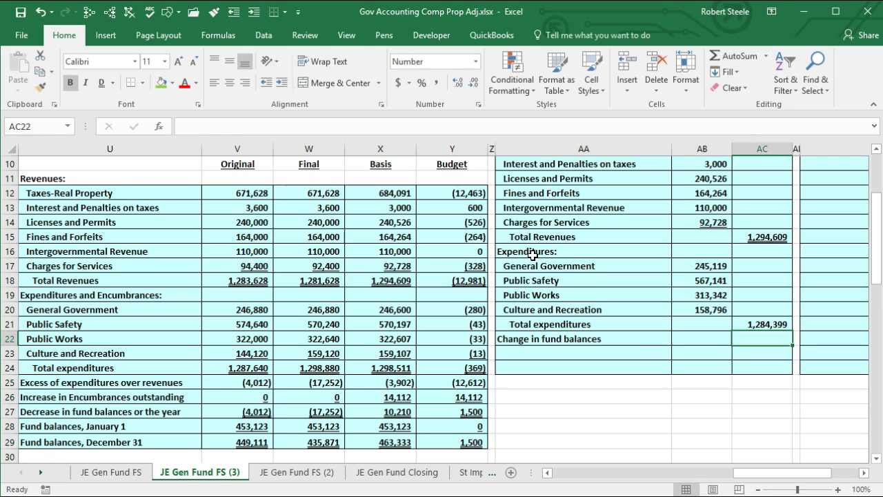
text(=)
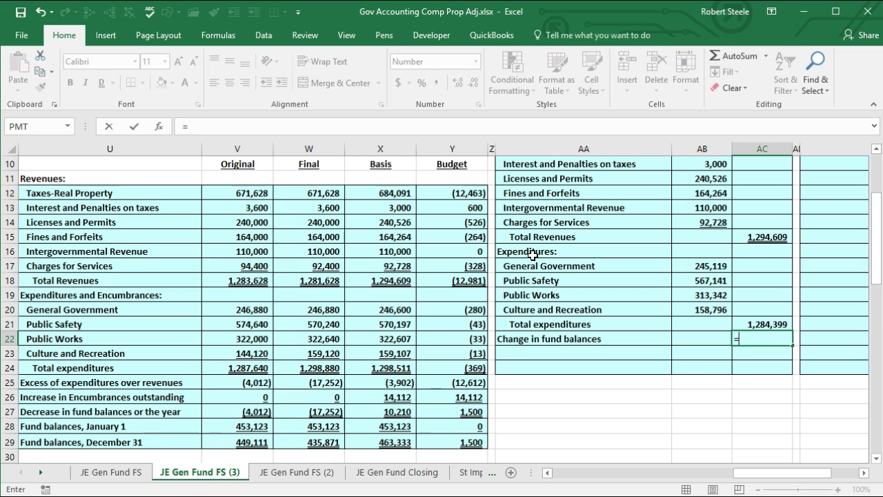
scroll(532, 254, up, 1)
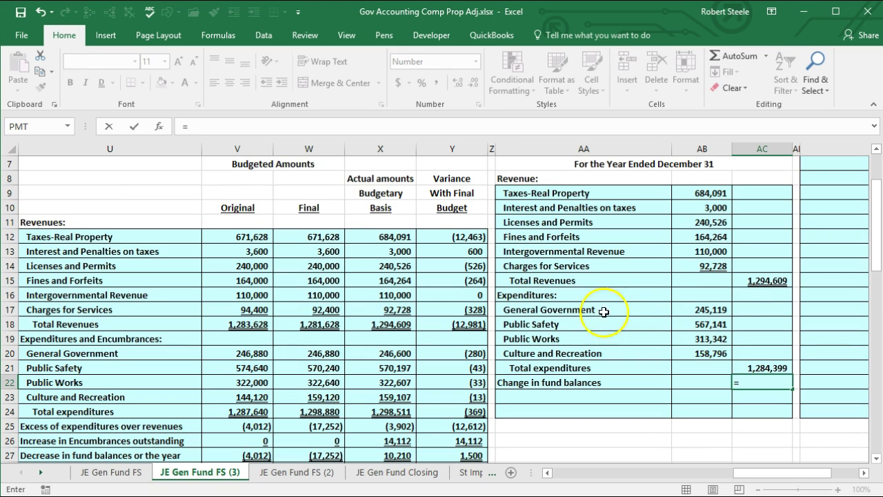
click(776, 283)
text(-)
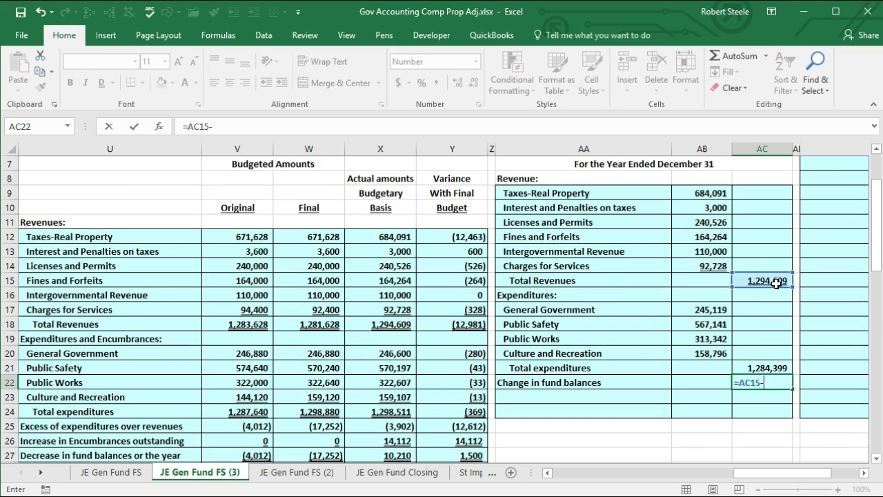
click(757, 369)
key(Return)
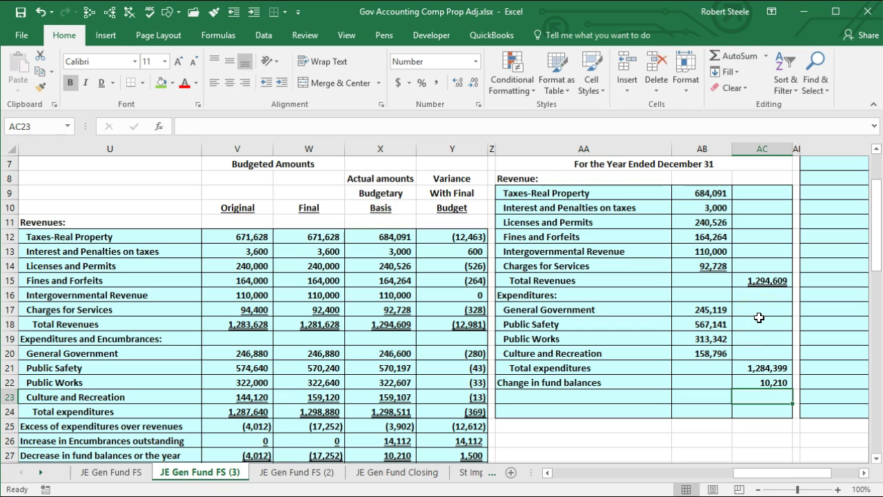
Underline the Culture and Recreation amount in AB20 and the Total expenditures amount in AC21
click(713, 354)
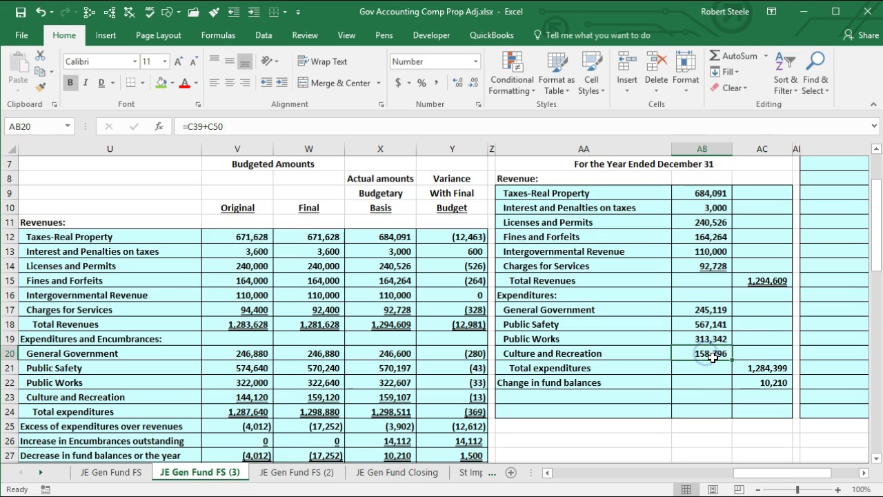
click(114, 83)
click(114, 96)
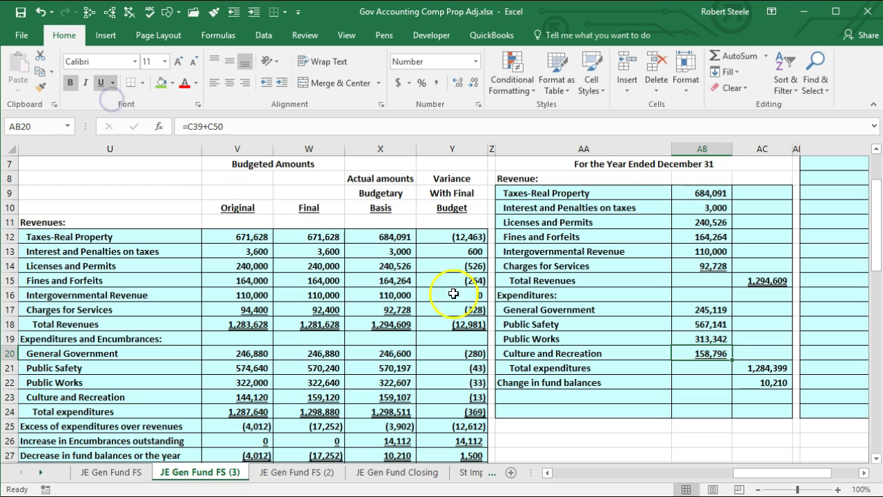
click(764, 368)
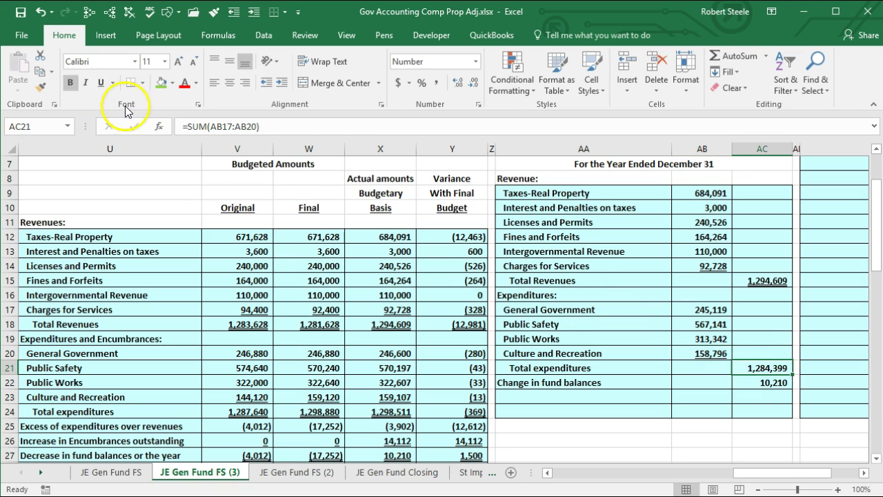
click(101, 85)
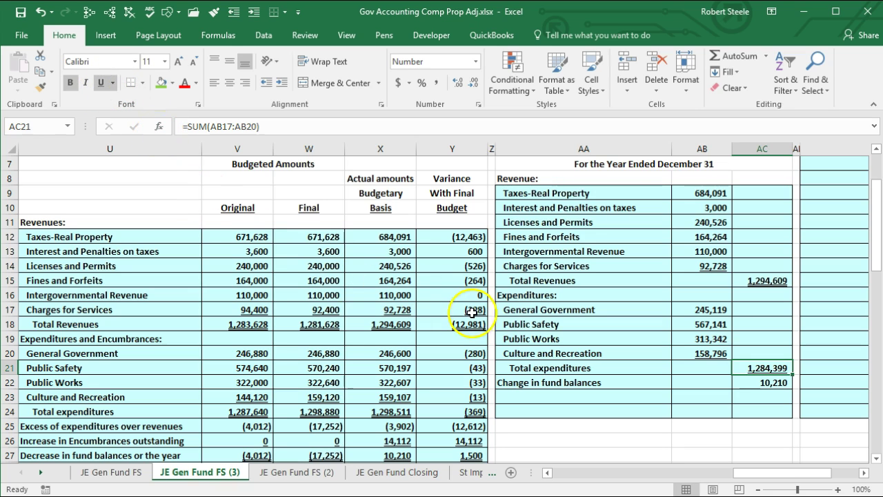
Enter the label "Fund balances, January 1" in AA23 and select the trial balance fund balance amounts S16:S20 to check their sum
click(573, 398)
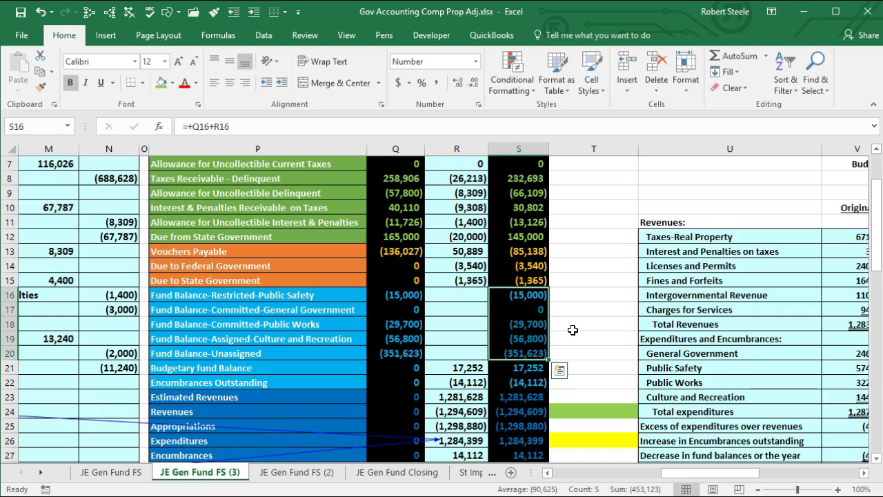
scroll(572, 330, up, 2)
scroll(573, 330, down, 2)
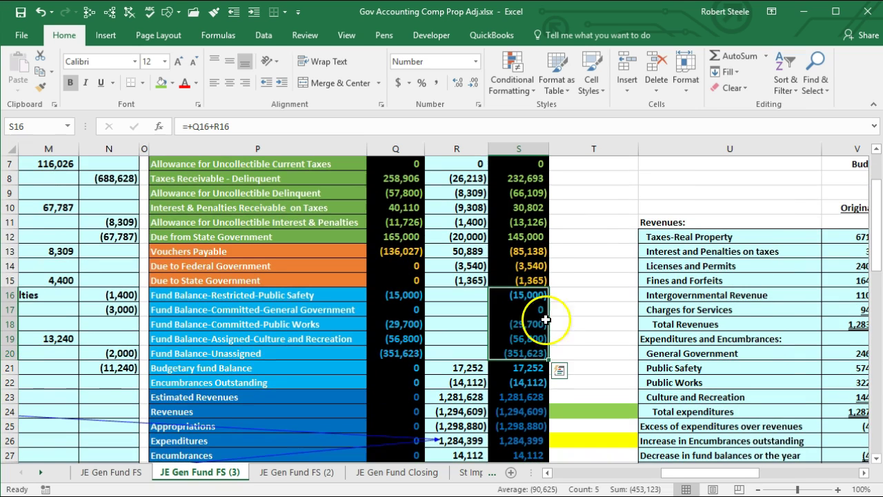
drag(519, 294, 530, 349)
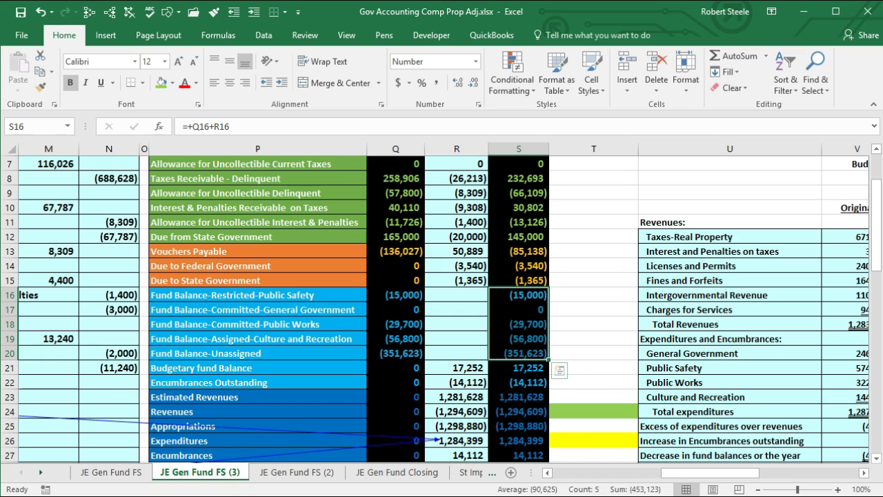
Calculate the January 1 fund balance in AC23 as the negative SUM of the fund balance accounts S16:S20
click(680, 436)
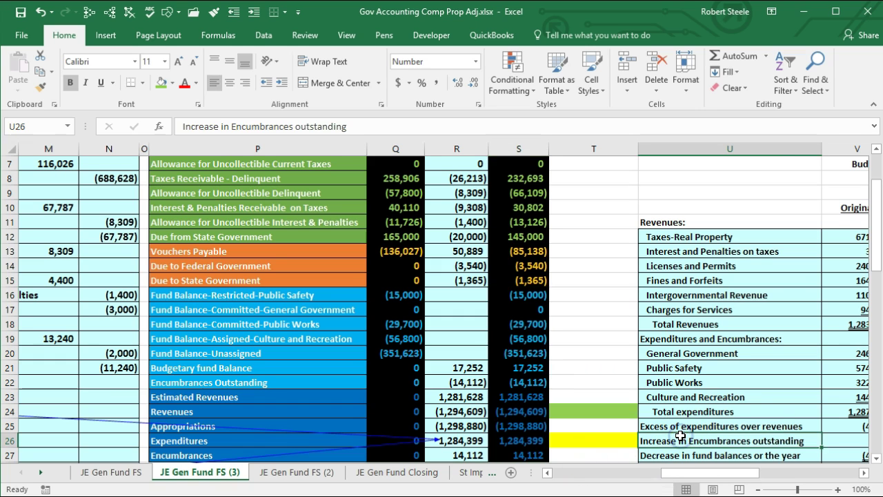
key(Right)
key(Right)
key(Right)
key(Right)
key(Right)
key(Right)
key(Right)
key(Right)
key(Right)
key(Right)
key(Up)
key(Up)
key(Up)
key(Up)
key(Left)
key(Left)
key(Down)
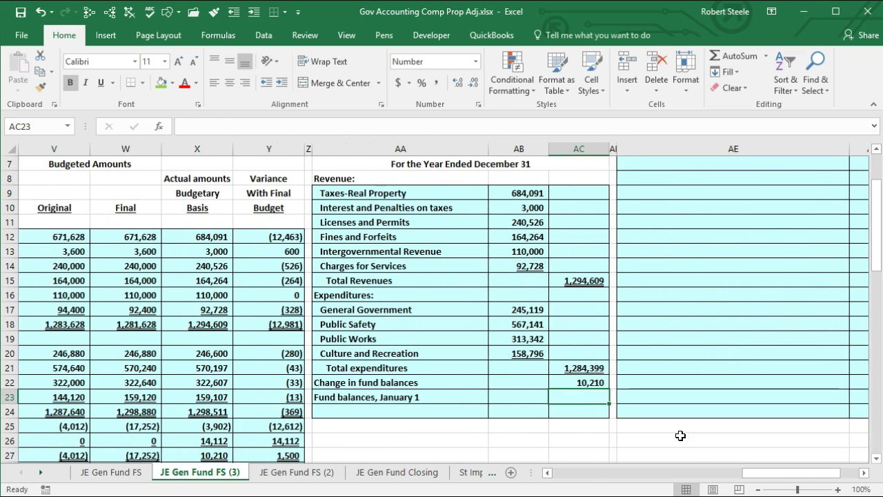
text(-sum()
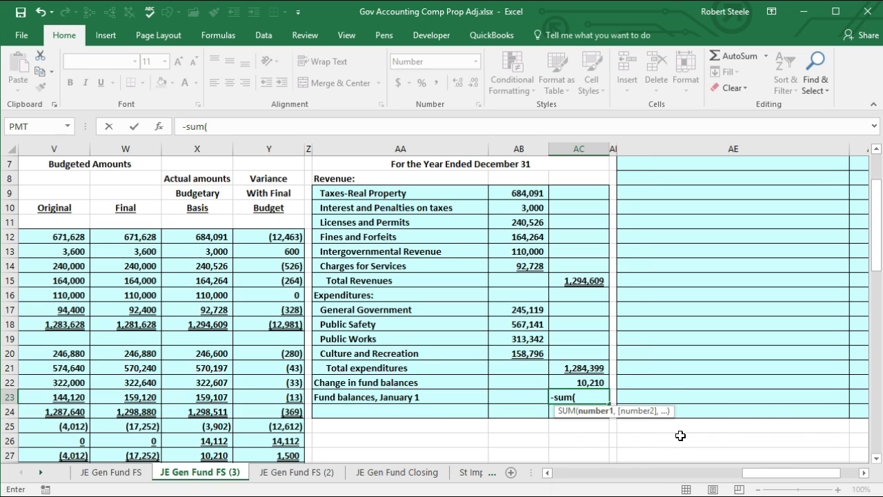
drag(761, 476, 697, 486)
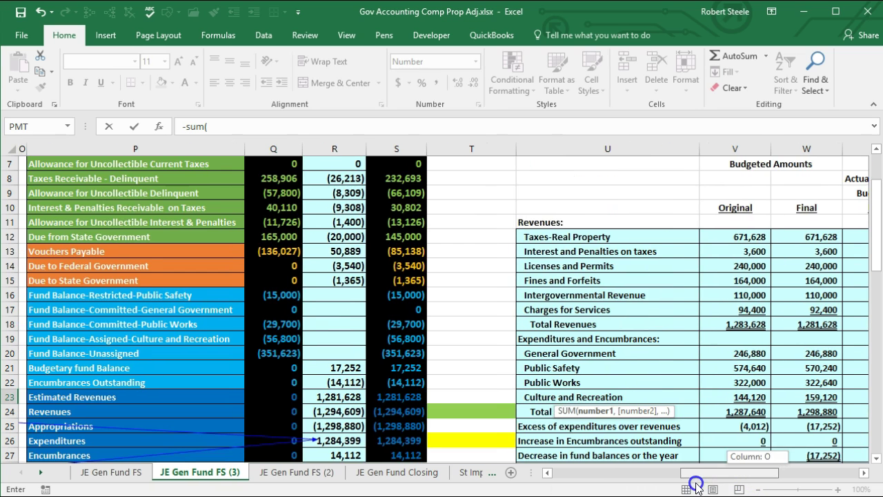
drag(398, 294, 398, 349)
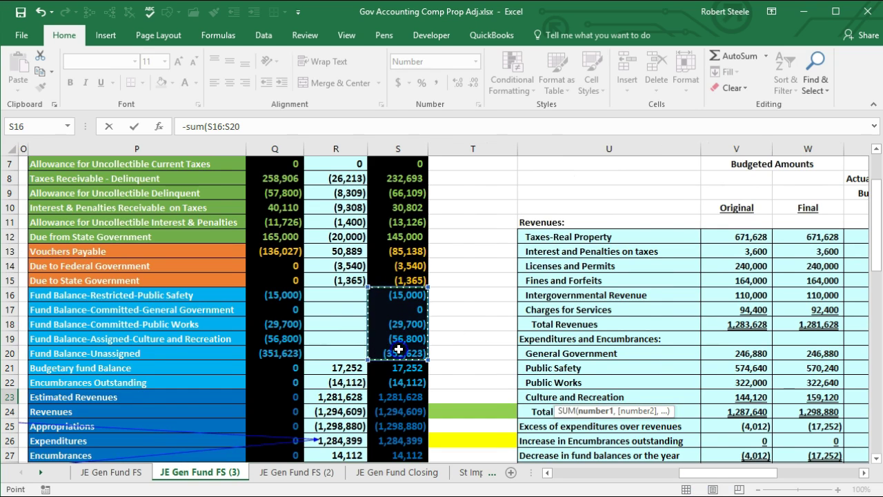
key(Return)
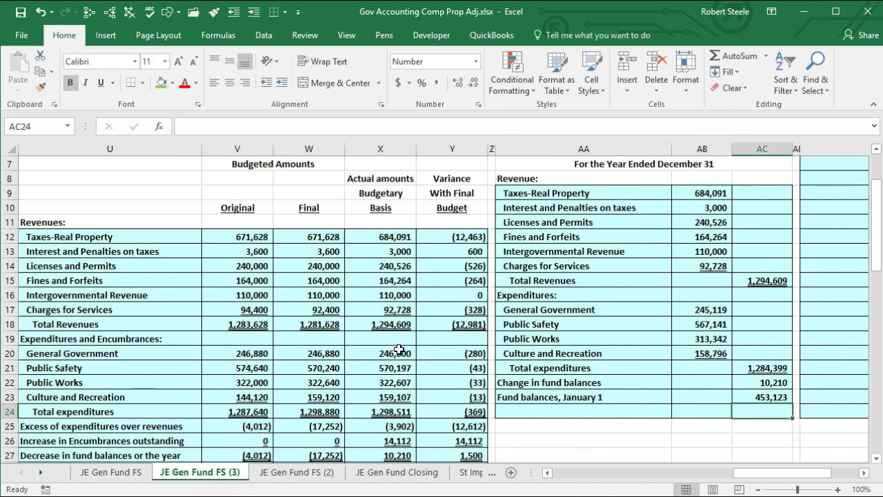
Enter the label "Fund balances, December 31" in AA24, below the January 1 fund balances
key(Left)
key(Left)
key(Left)
key(Right)
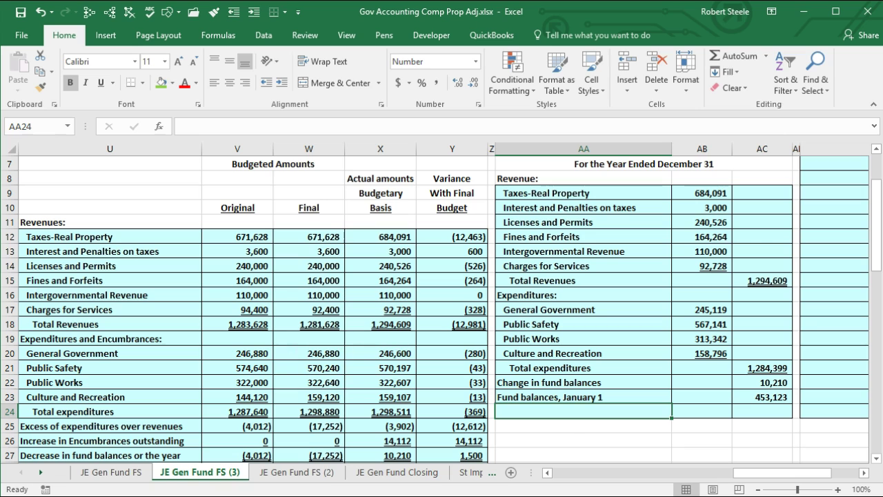
text(Fund balances, December 31)
key(Tab)
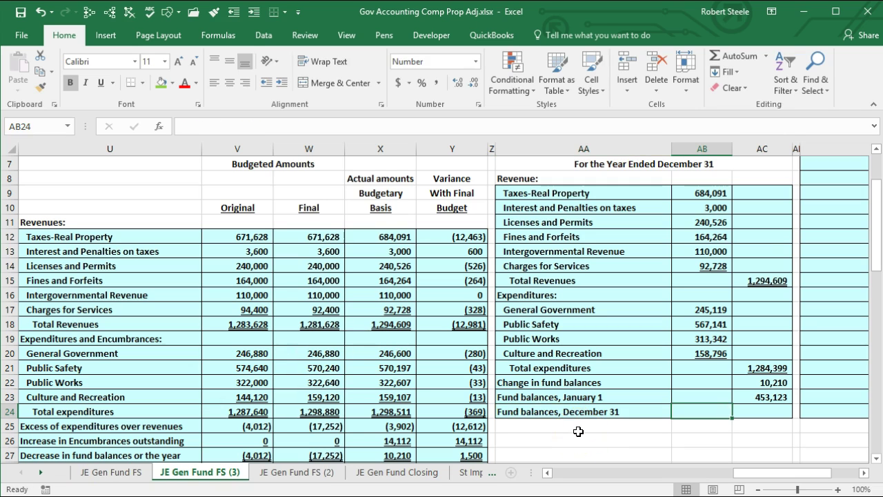
Calculate the December 31 fund balance in AC24 with a SUM of AC22:AC23
key(Tab)
text(=sum()
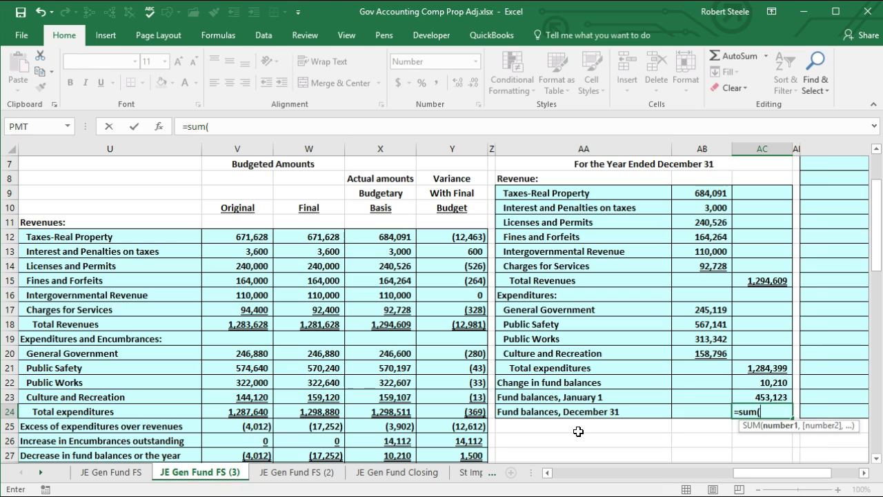
key(Up)
key(shift+Up)
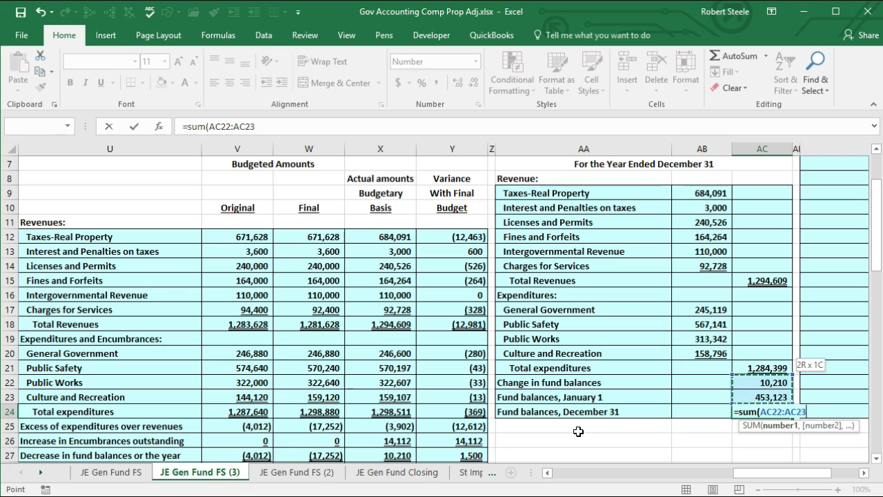
key(Return)
key(Up)
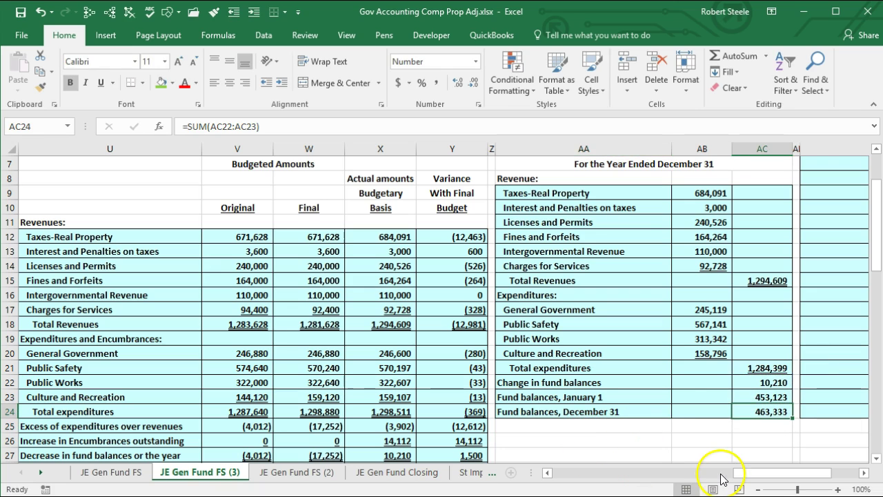
Check the December 31 fund balance against the sums of trial balance ranges S16:S27 and S5:S15 and the Fund Balance formula in T2
drag(759, 476, 690, 487)
scroll(552, 262, down, 2)
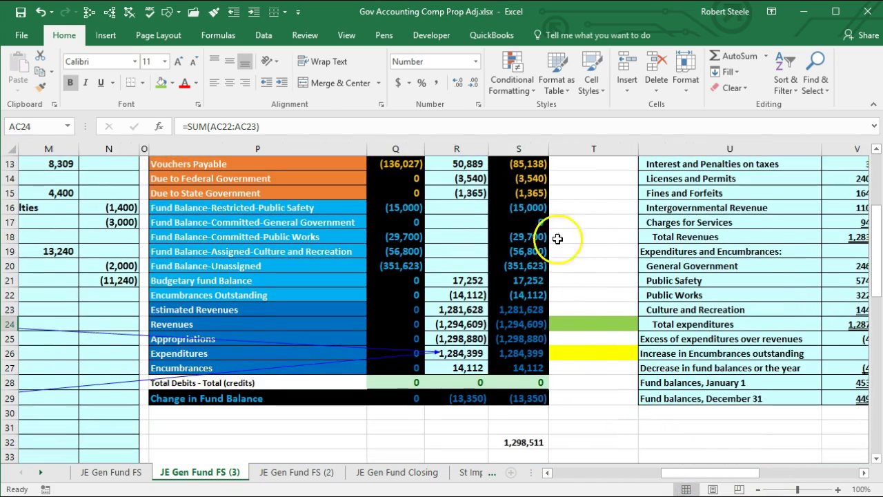
drag(532, 207, 526, 369)
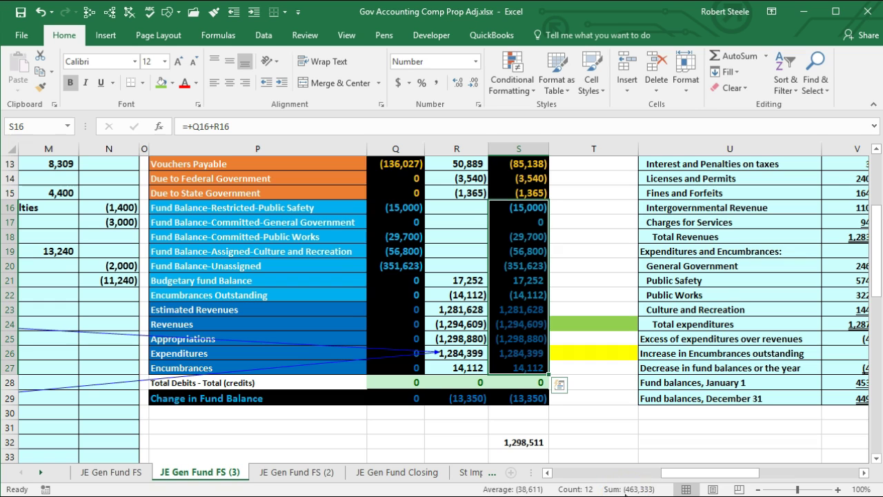
scroll(442, 304, up, 3)
drag(525, 183, 527, 336)
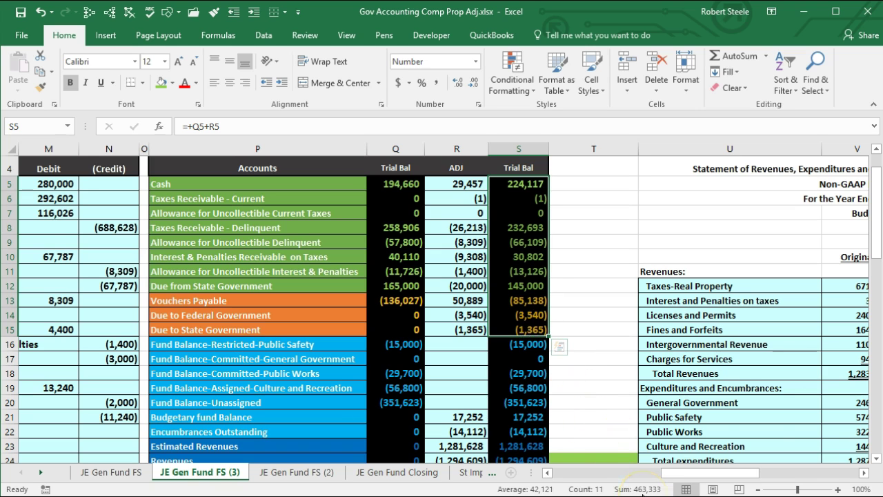
scroll(572, 310, up, 2)
double_click(593, 196)
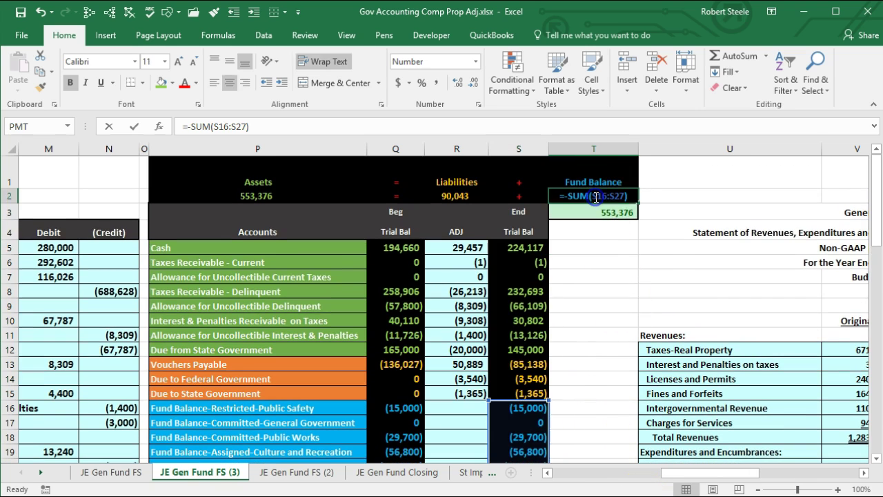
key(Return)
key(Right)
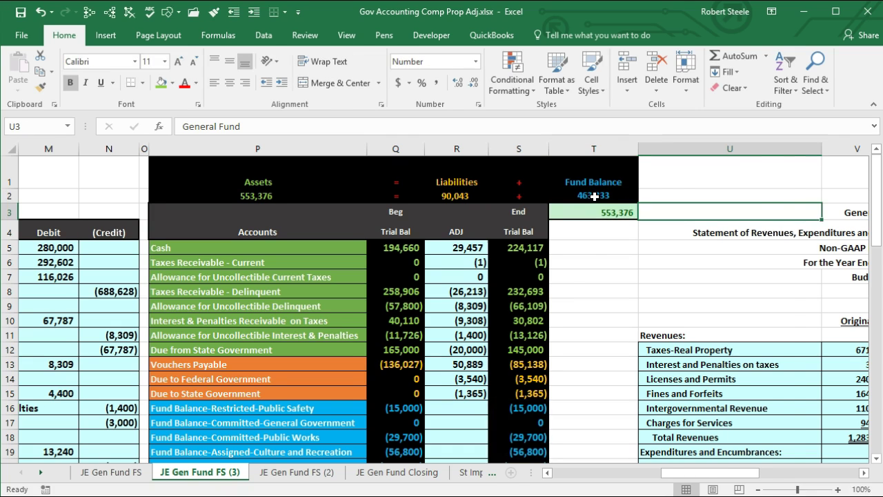
Underline the January 1 fund balance in AC23 and double-underline the December 31 fund balance in AC24
key(ctrl+Right)
scroll(595, 197, down, 3)
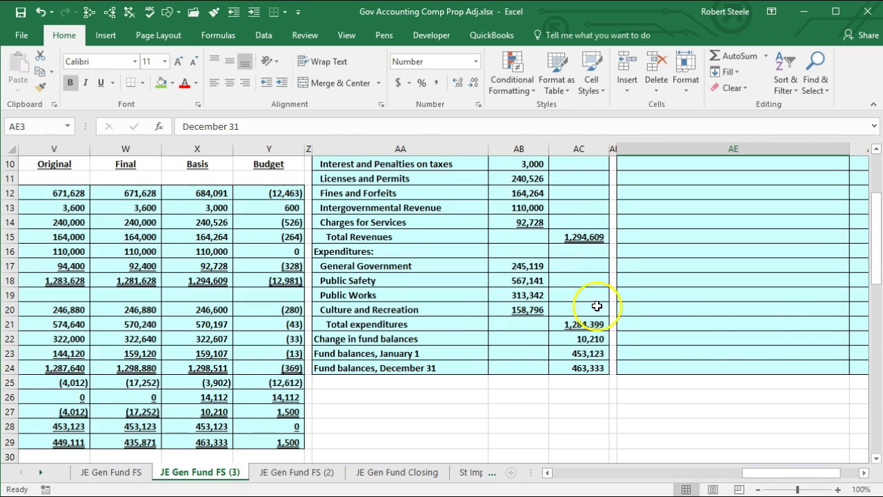
click(587, 356)
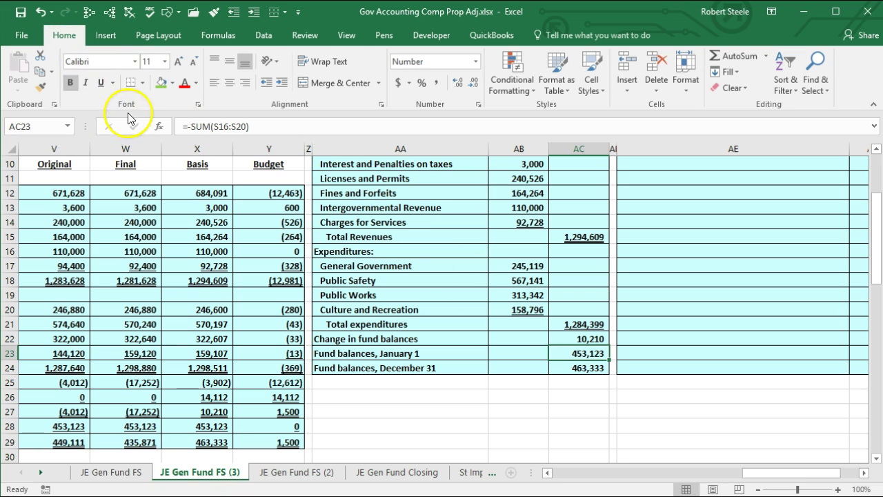
click(101, 82)
click(583, 369)
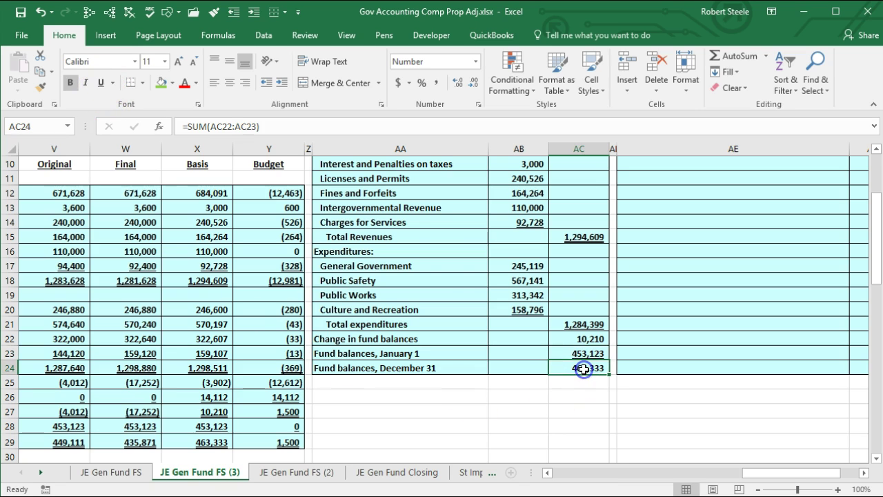
click(113, 83)
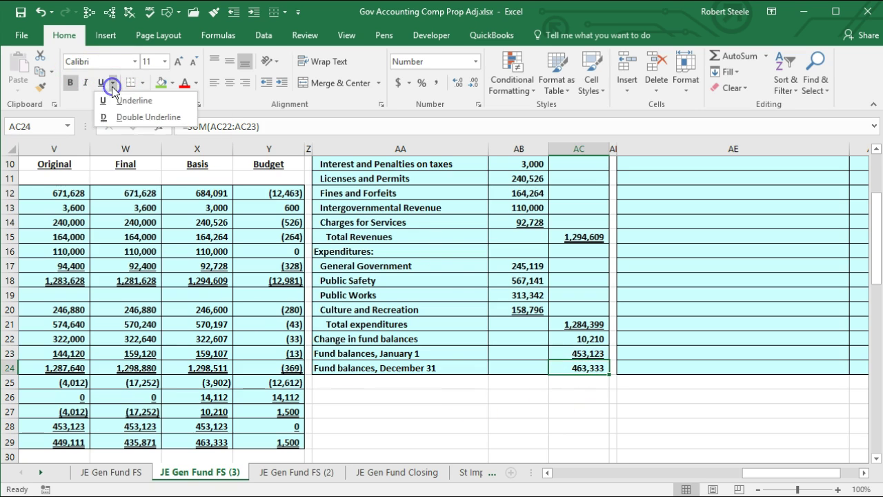
click(118, 116)
click(464, 366)
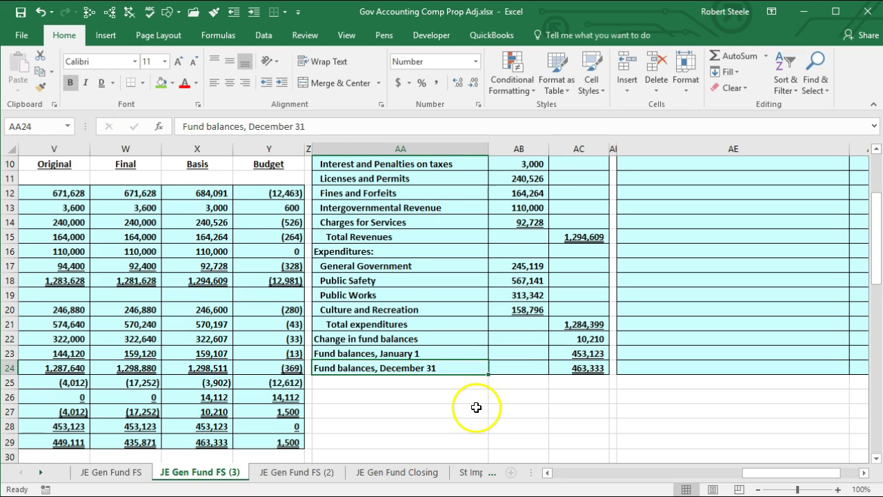
scroll(476, 404, up, 3)
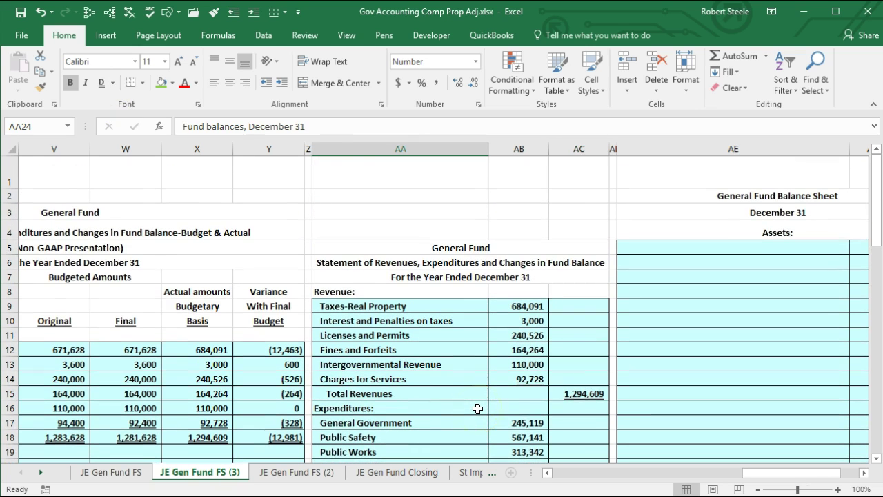